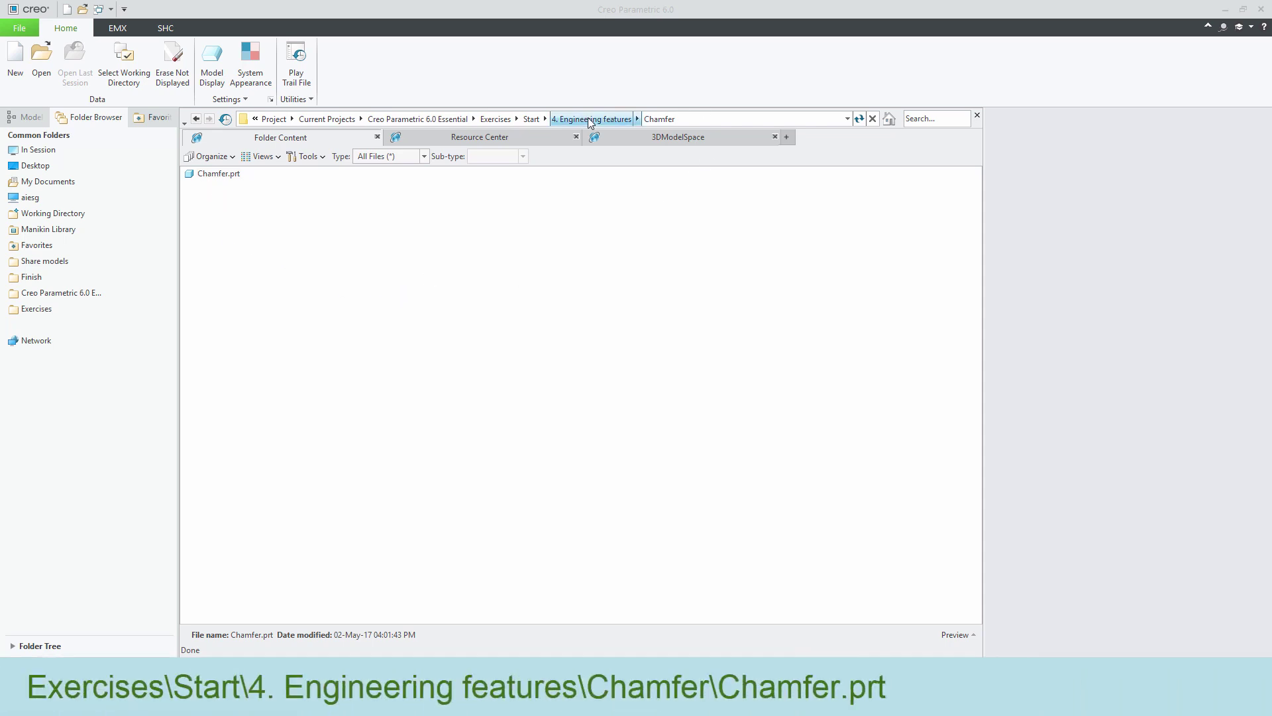
- Open Chamfer.prt from the Chamfer exercise folder
click(657, 121)
double_click(201, 175)
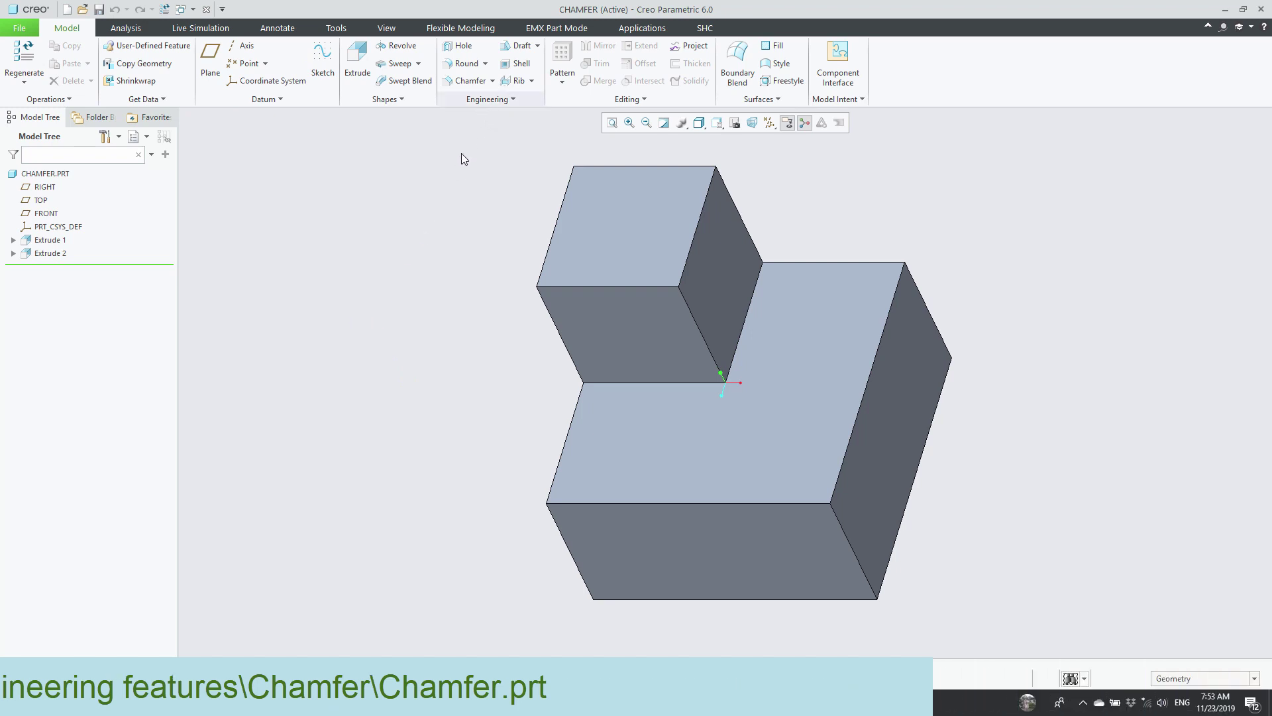
- Start a 15.00 D x D edge chamfer on the tall block's top front edge
click(493, 83)
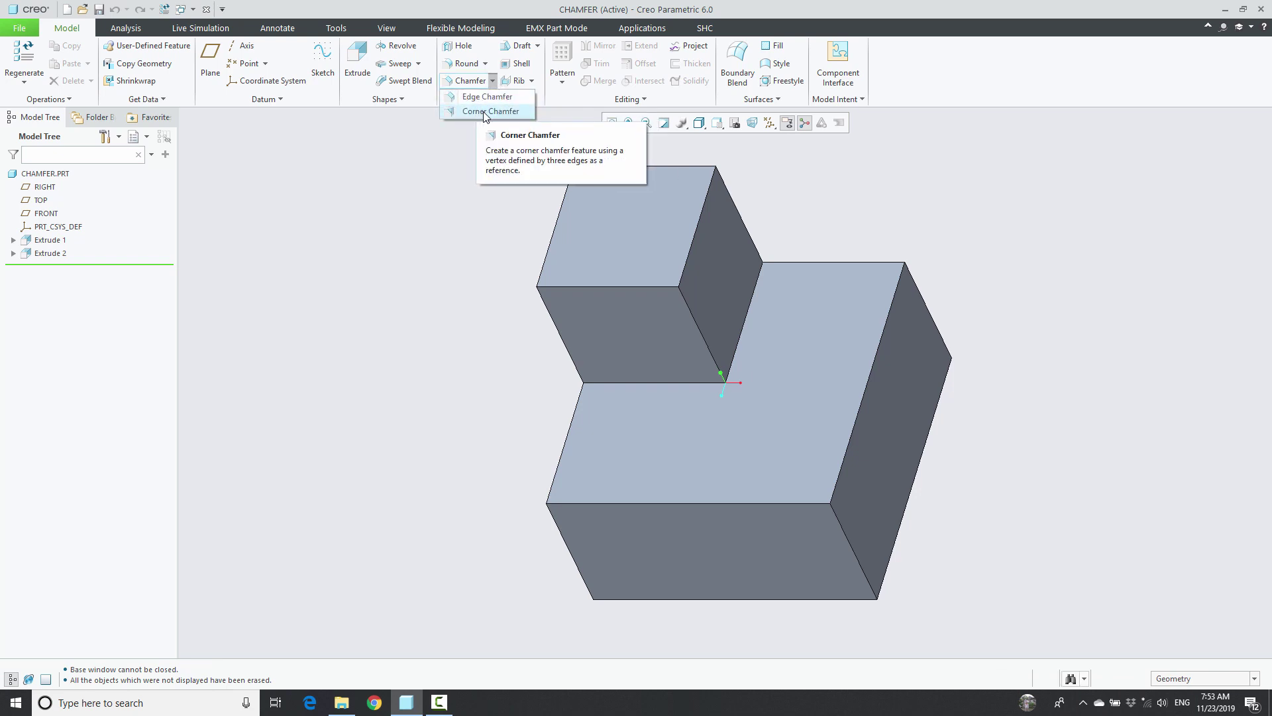
click(438, 226)
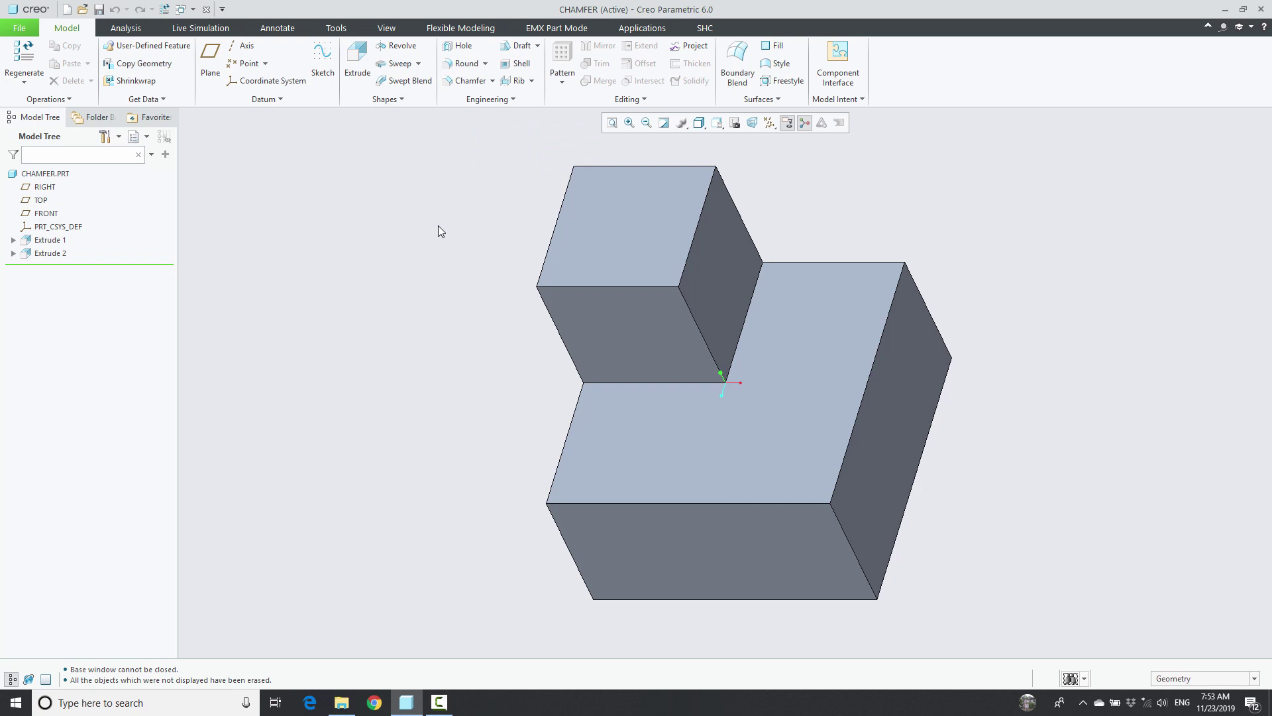
click(464, 82)
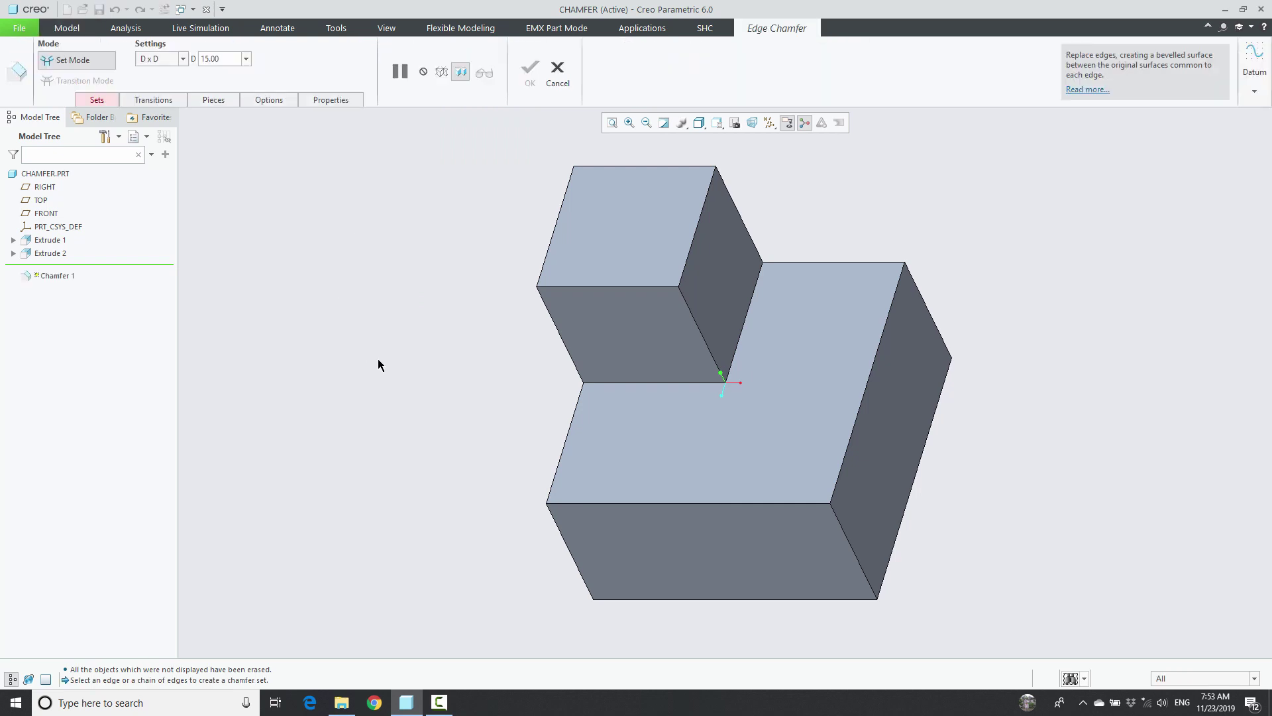
click(578, 285)
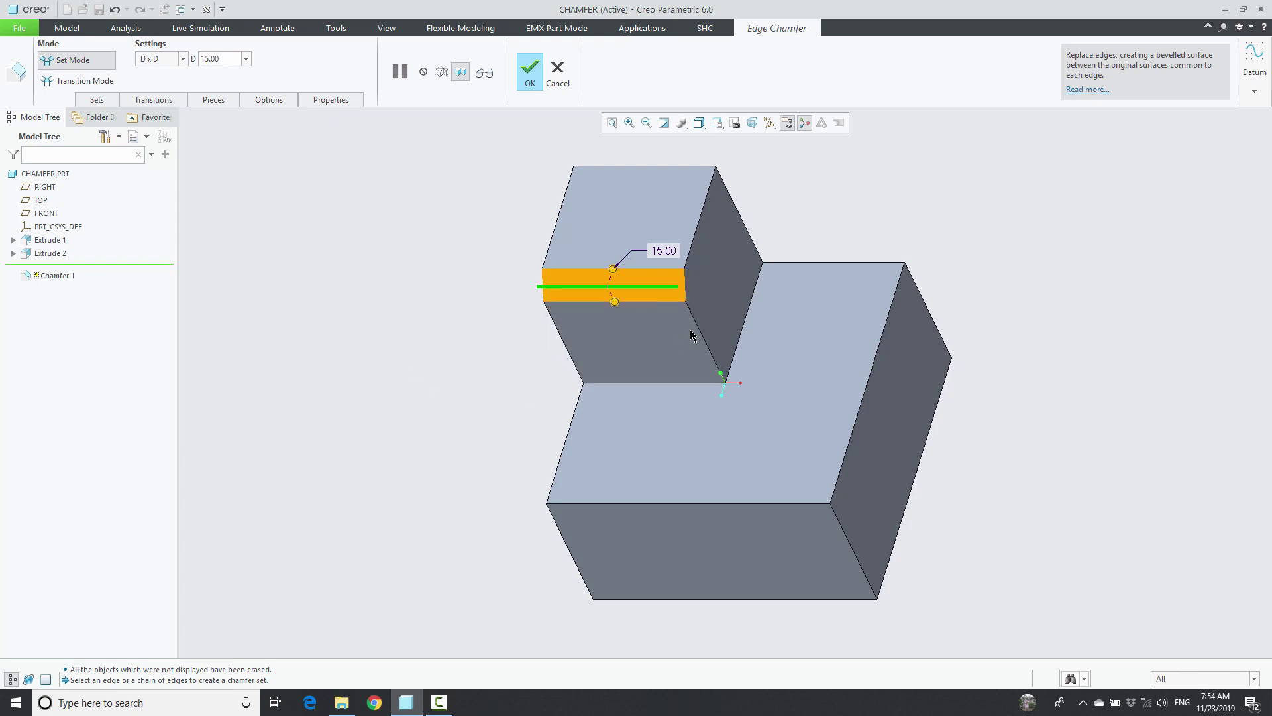
- Add the two other corner edges to set 1, and make the lower block's outer vertical edge set 2
ctrl+click(709, 335)
ctrl+click(699, 225)
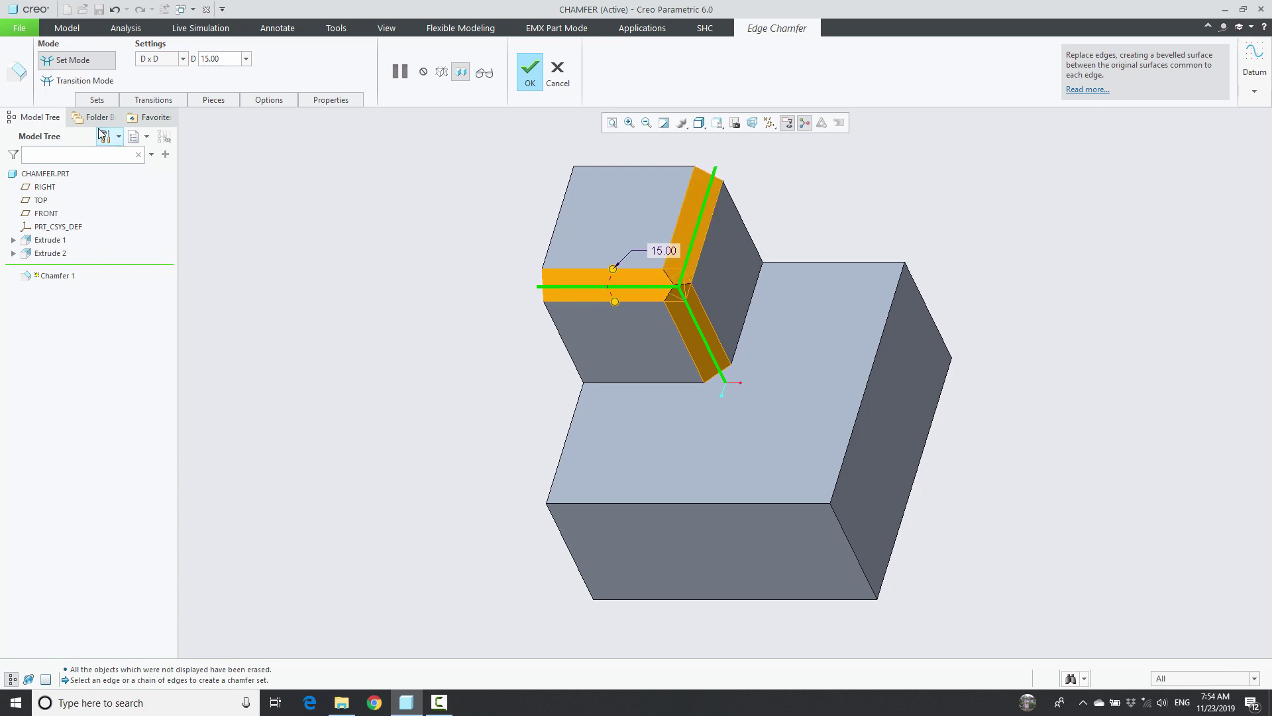
click(101, 100)
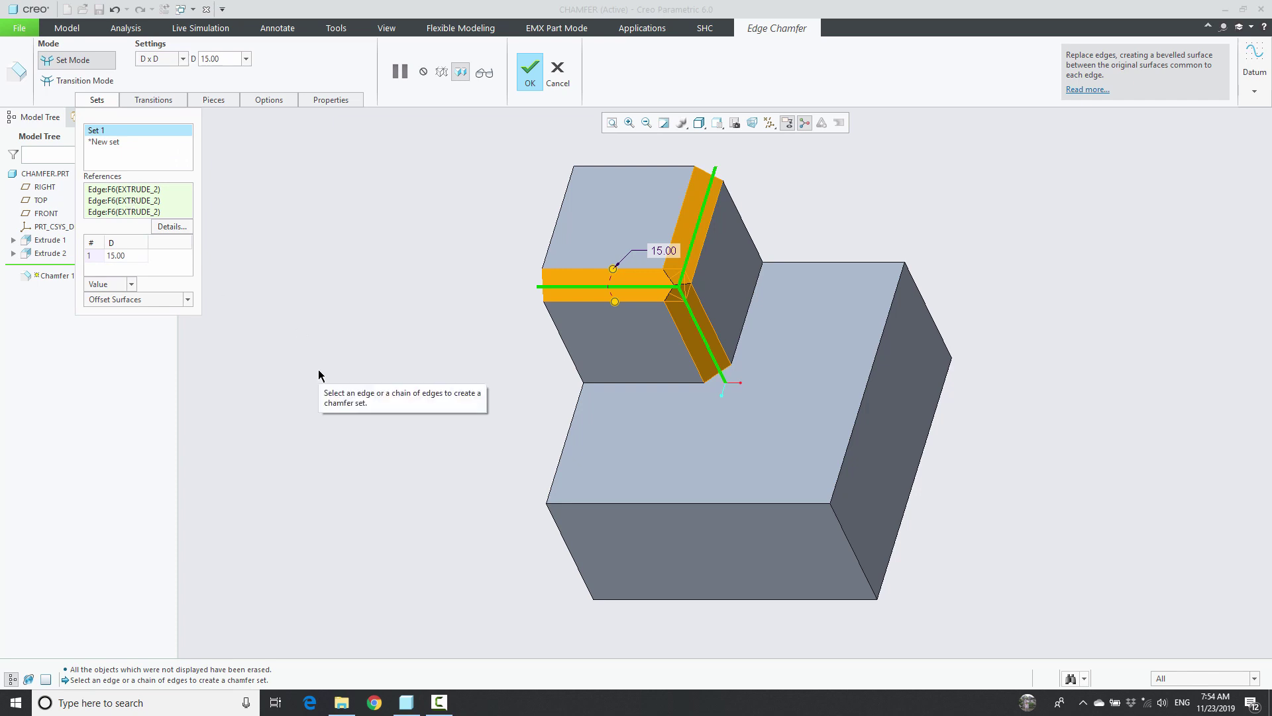
click(866, 577)
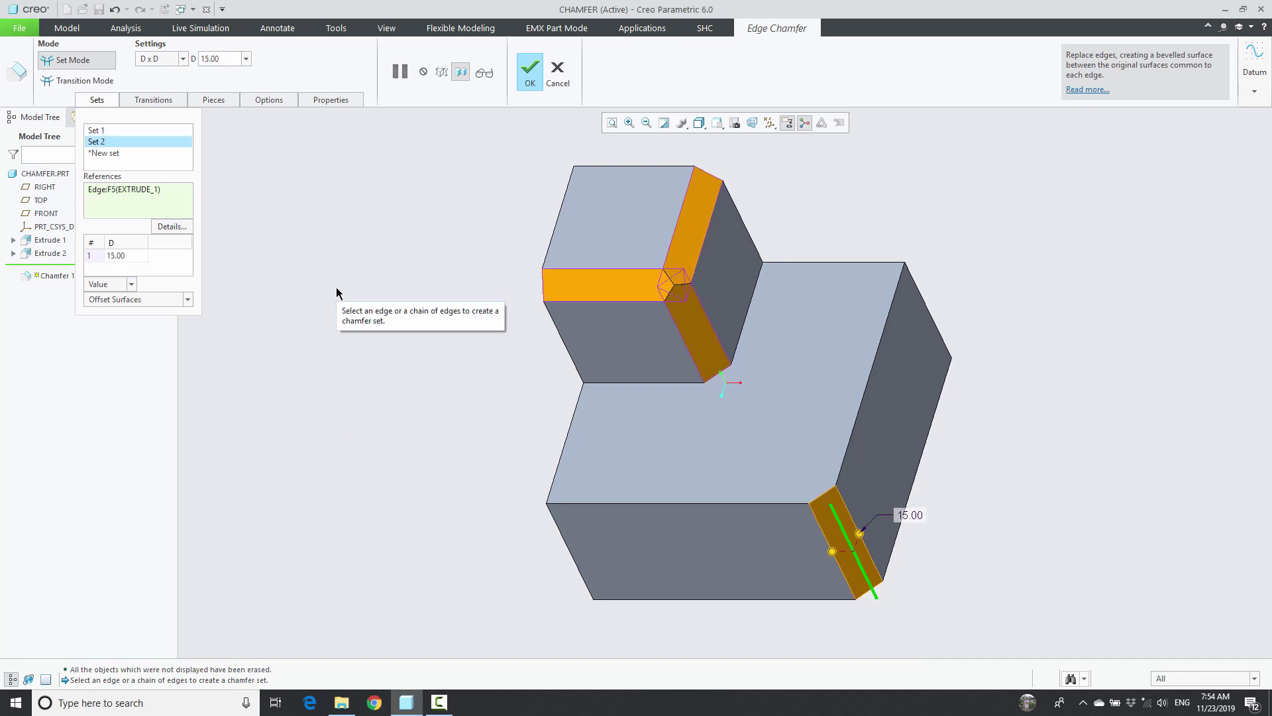
- Switch the second chamfer set to D1 x D2 with D1 15 and D2 20
click(184, 61)
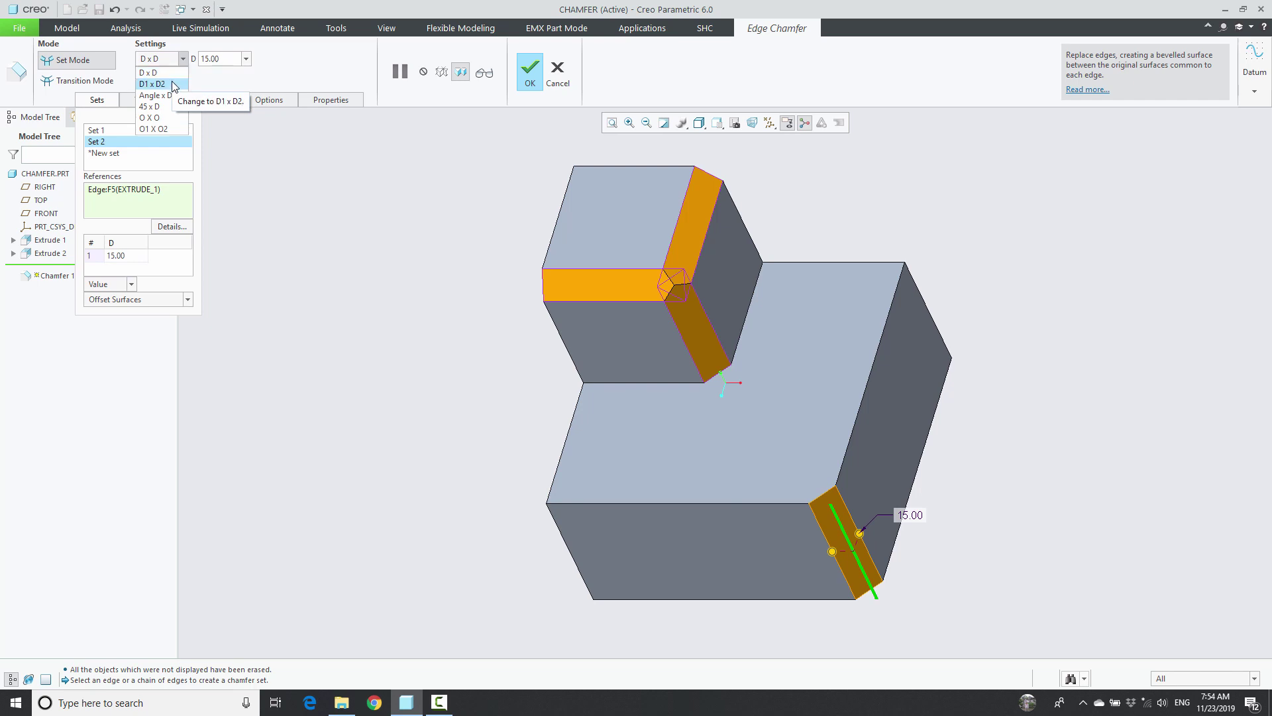
click(175, 84)
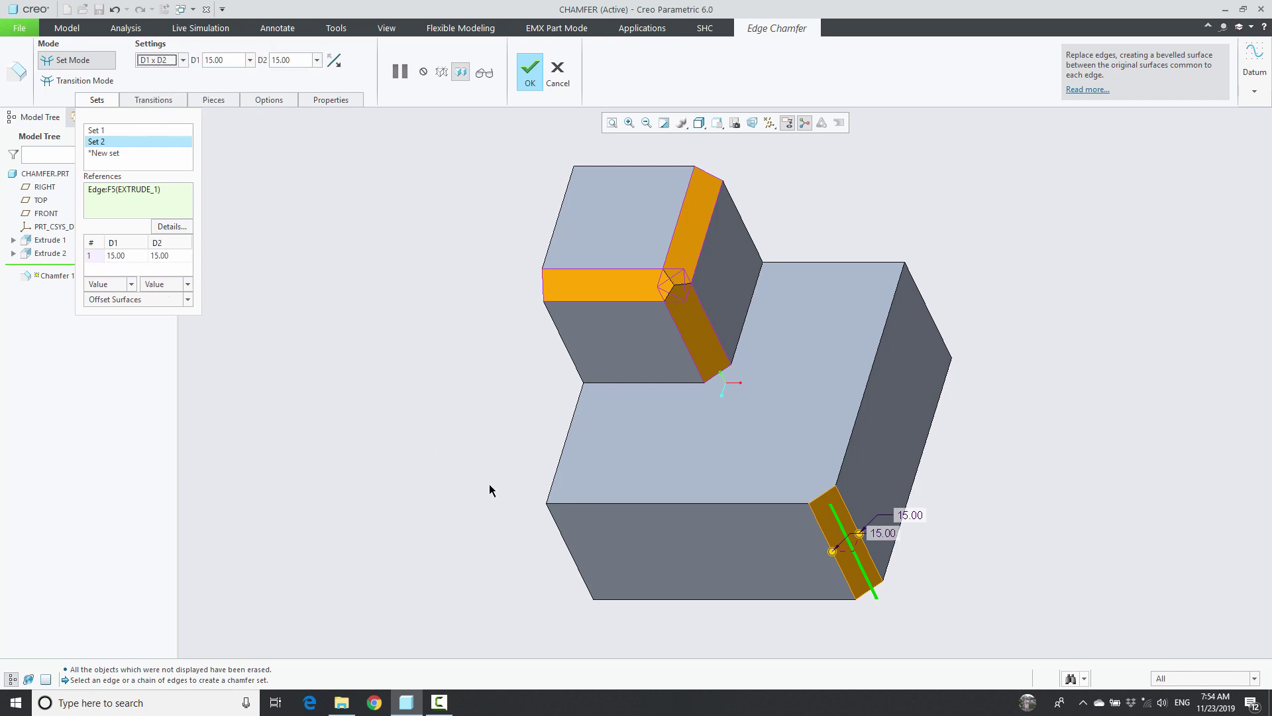
drag(830, 553, 828, 551)
text(0)
key(Return)
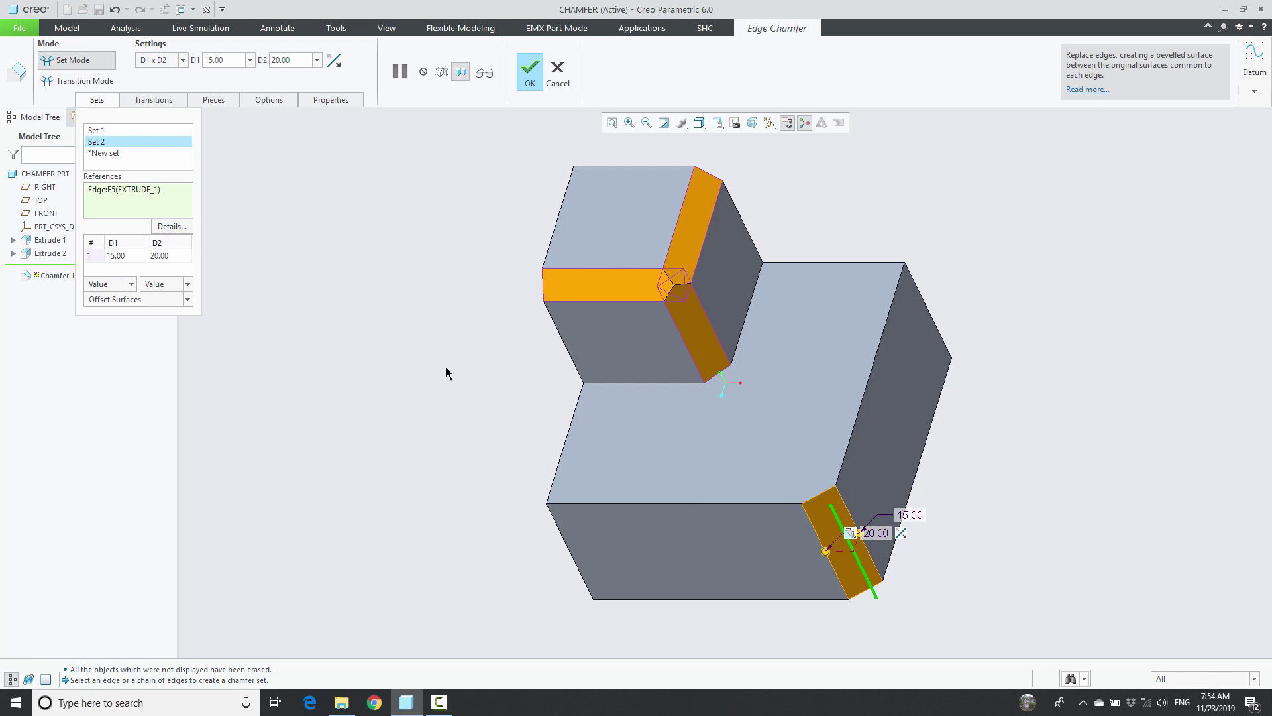
click(182, 61)
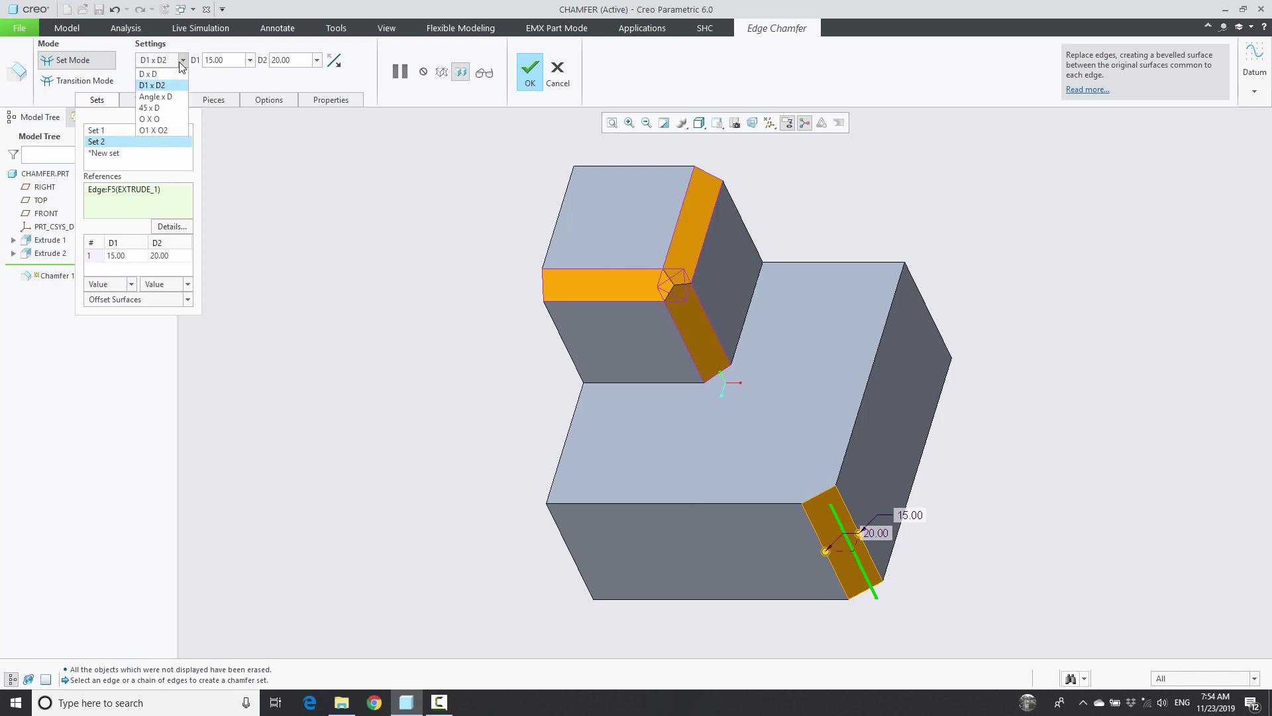
- Make the second set Angle x D with a 30 degree angle and 15.00 distance
click(154, 96)
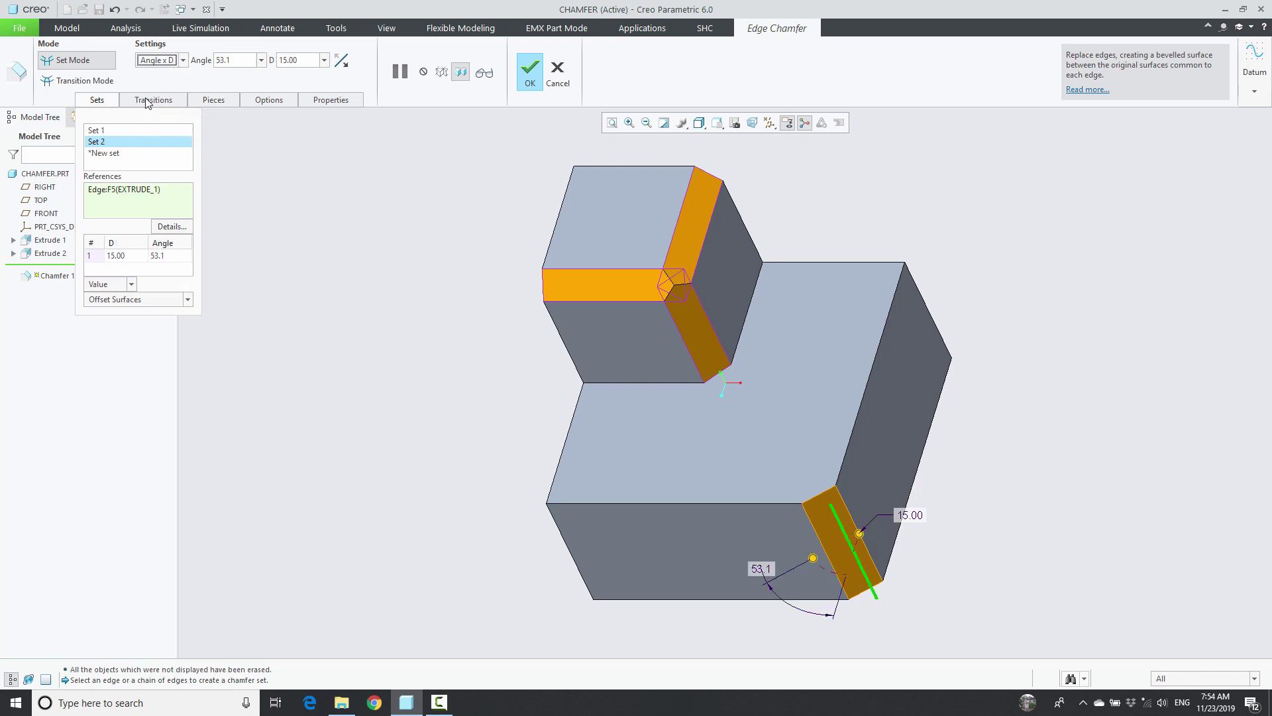
click(236, 61)
text(3)
text(30)
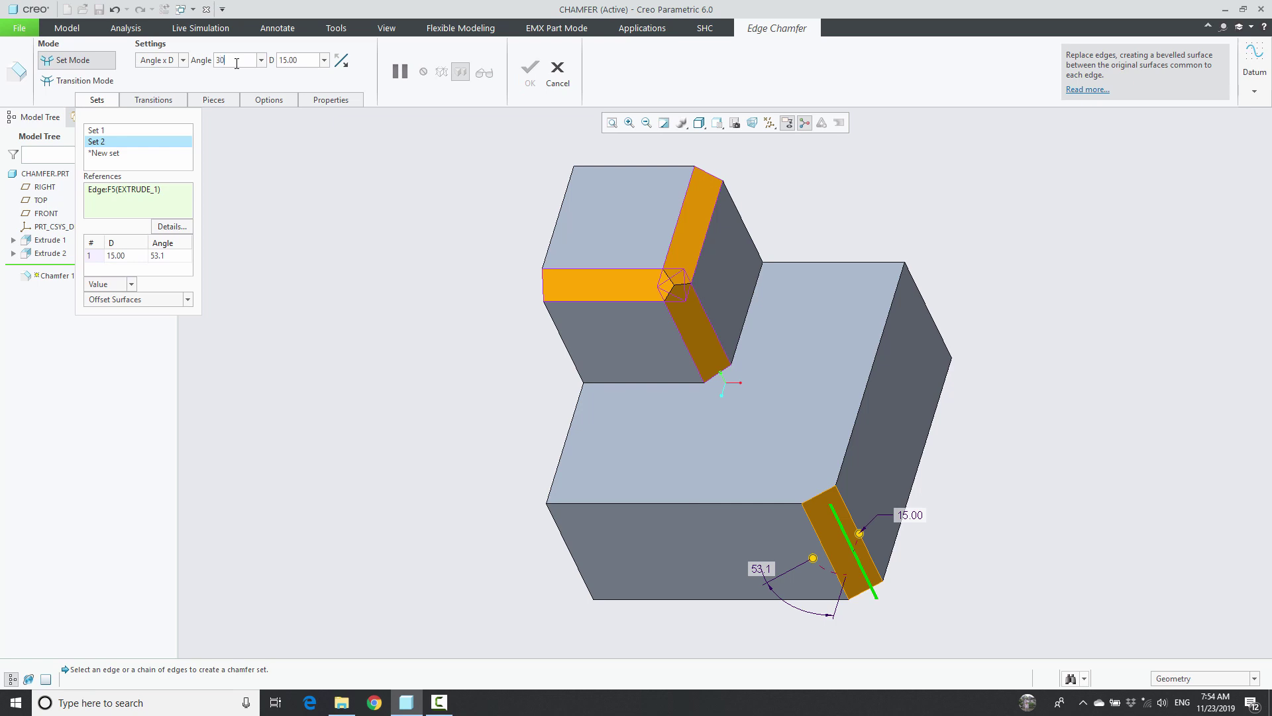
key(Return)
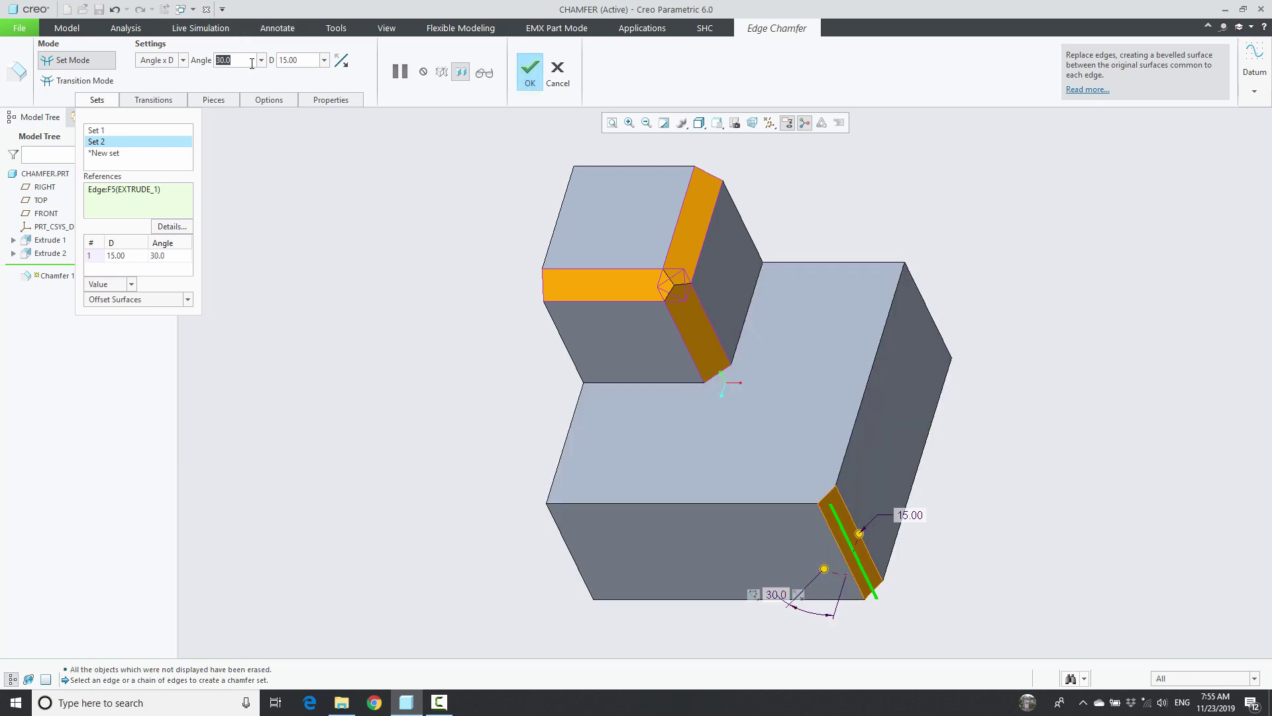
click(183, 61)
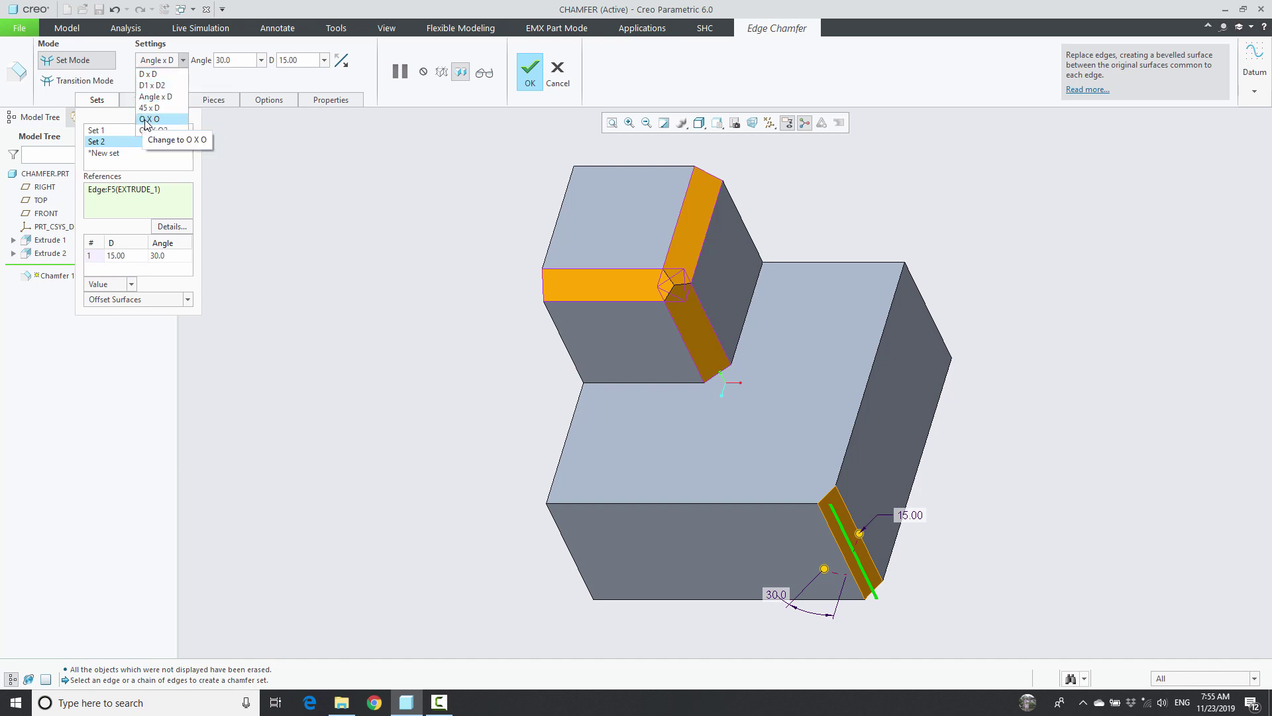
- Keep set 2 as Angle x D, then select set 1 and leave its distance on Value
click(291, 142)
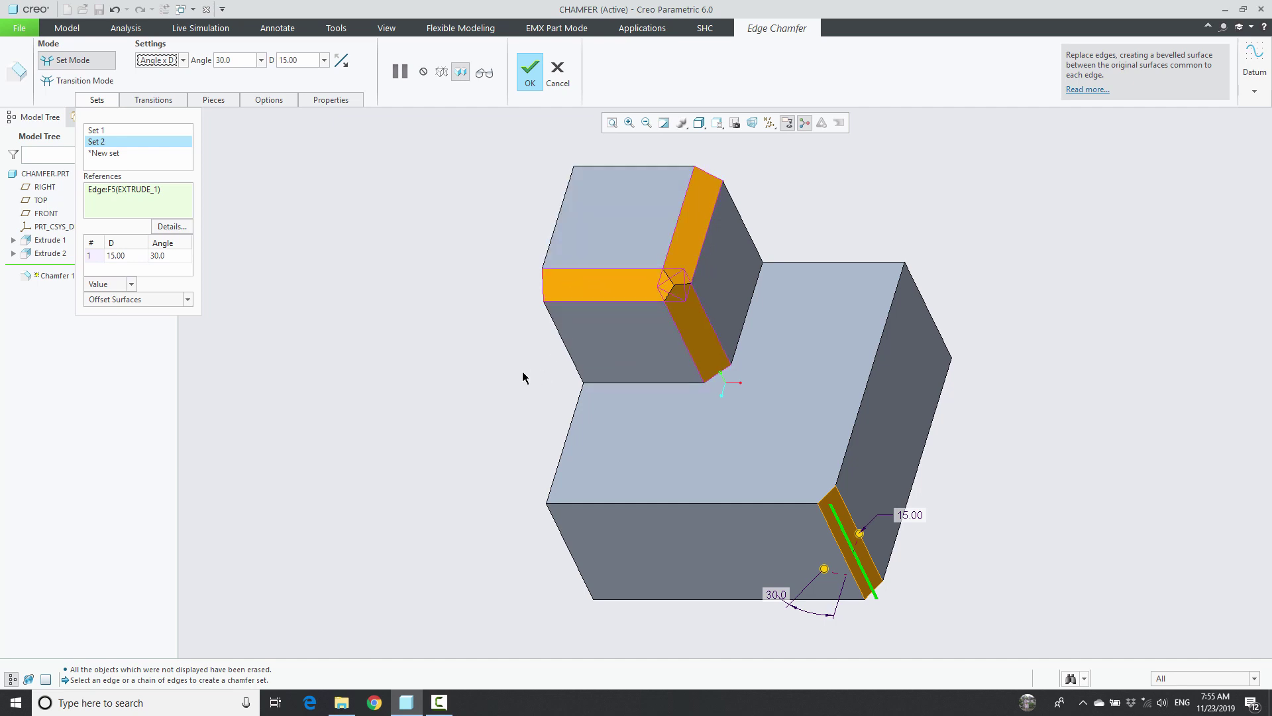
click(182, 59)
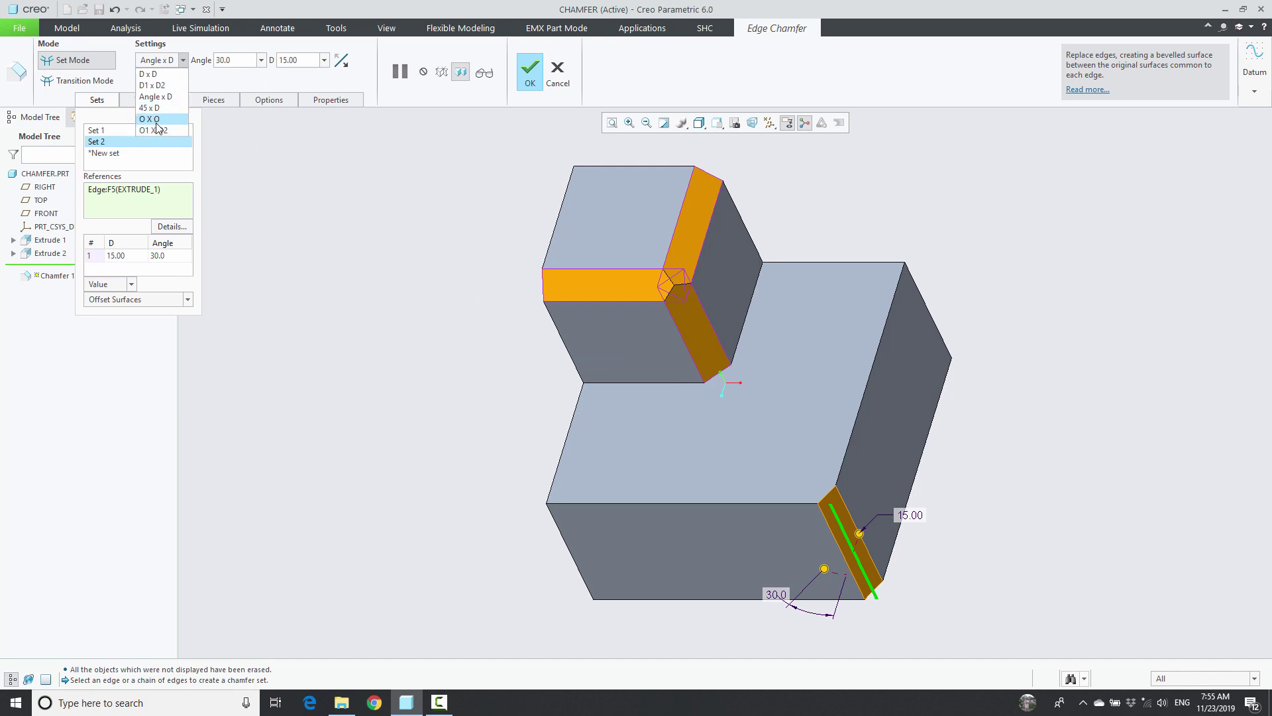
click(313, 159)
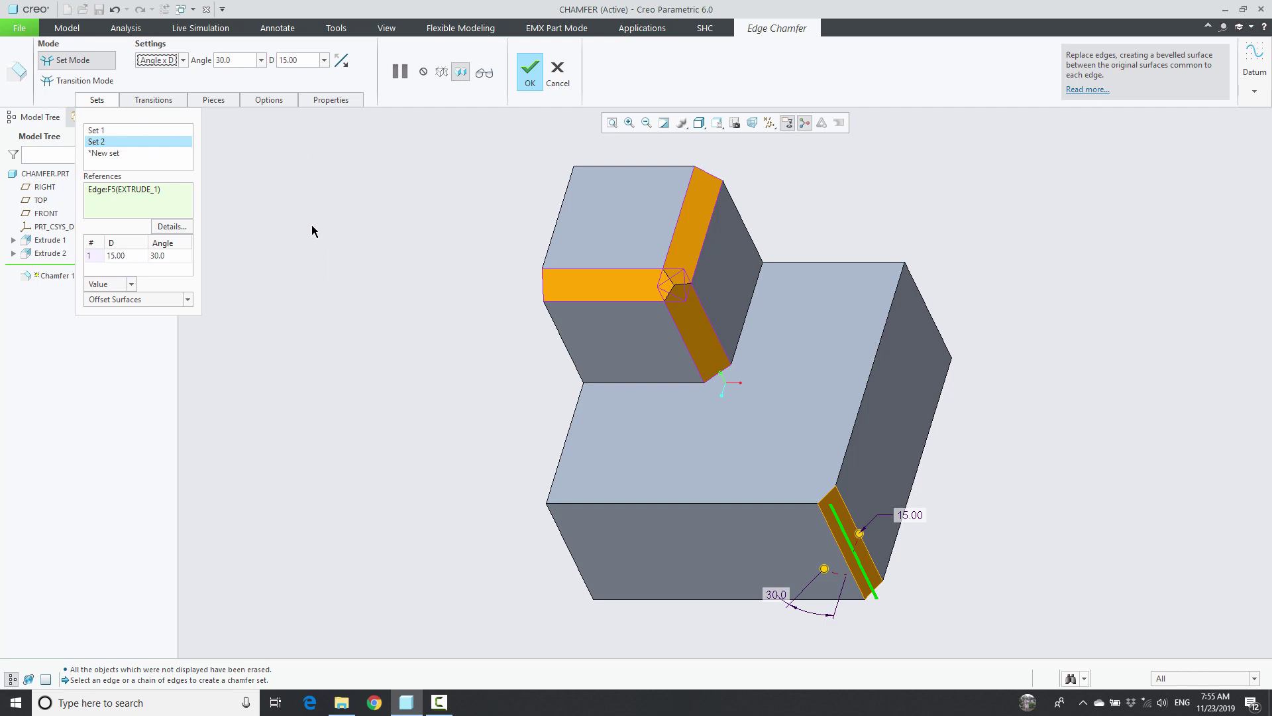
click(97, 131)
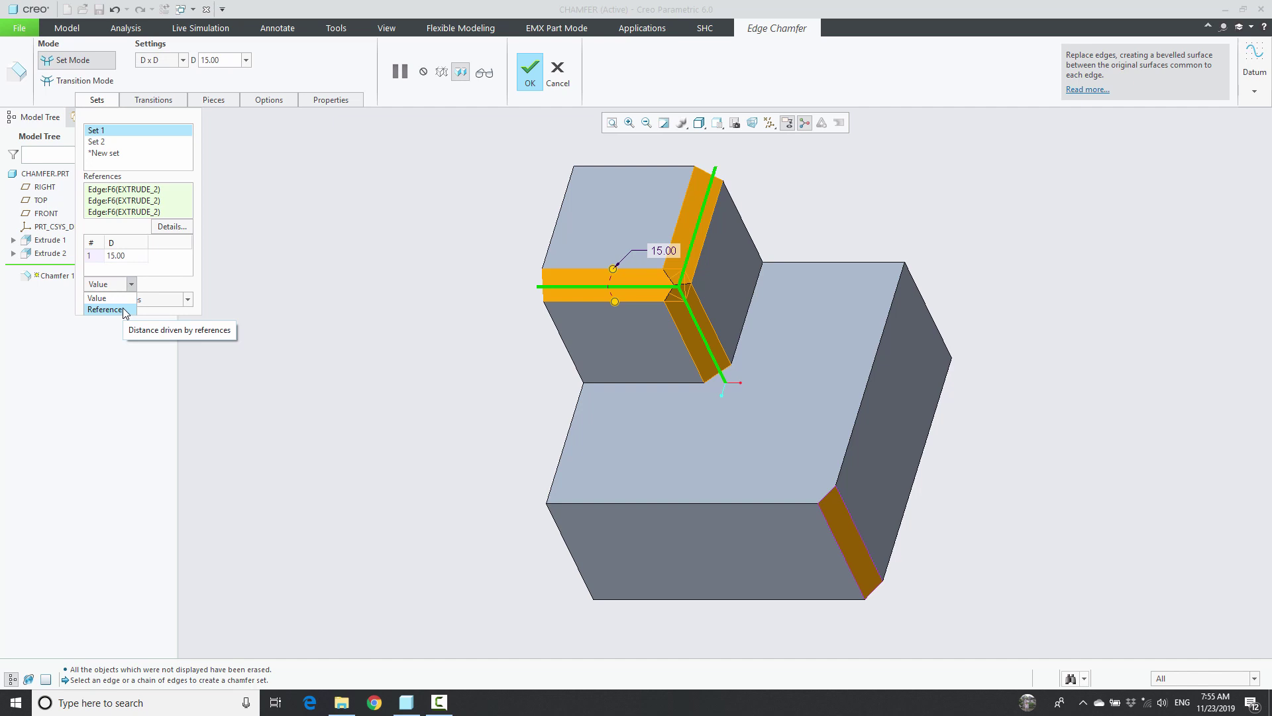
click(172, 291)
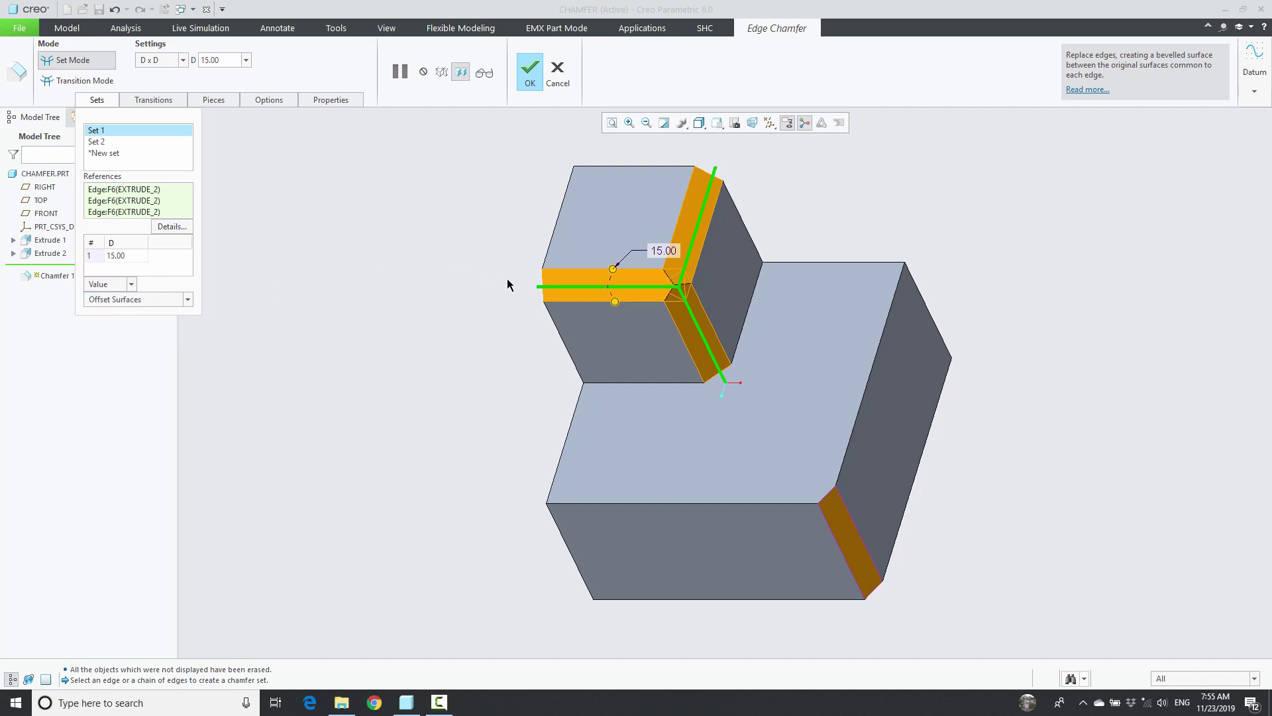
click(131, 290)
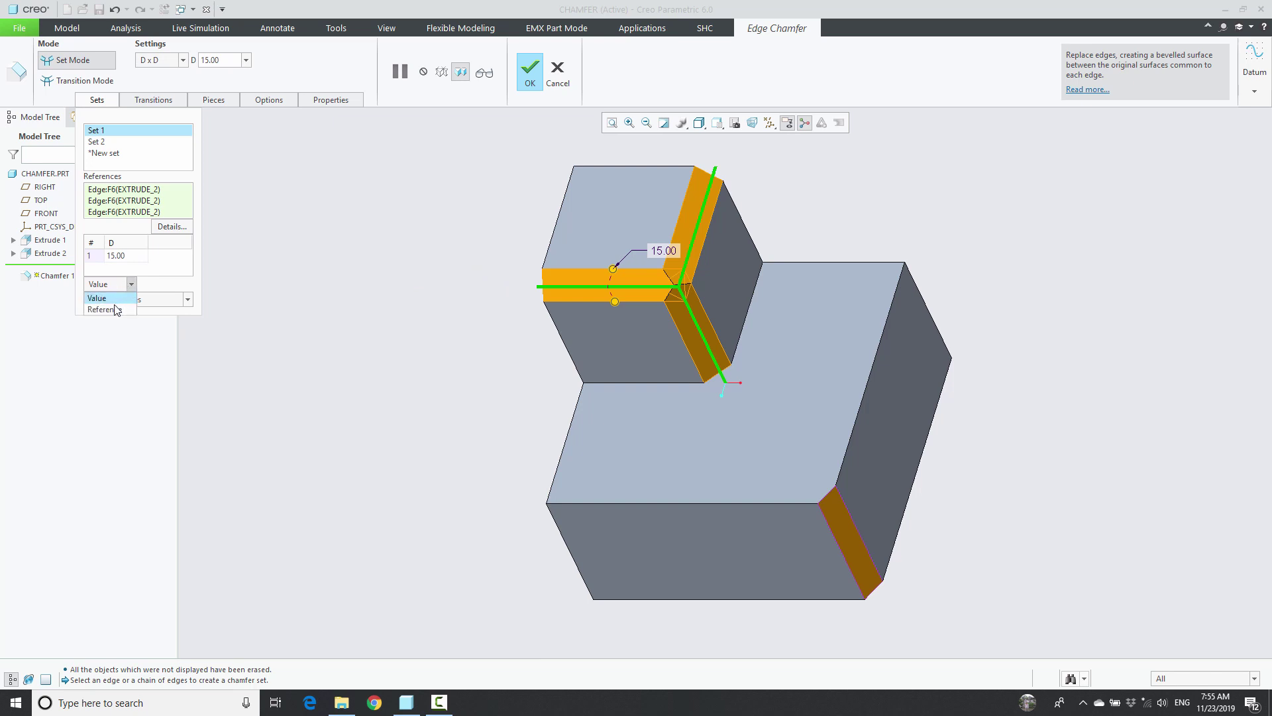
click(152, 300)
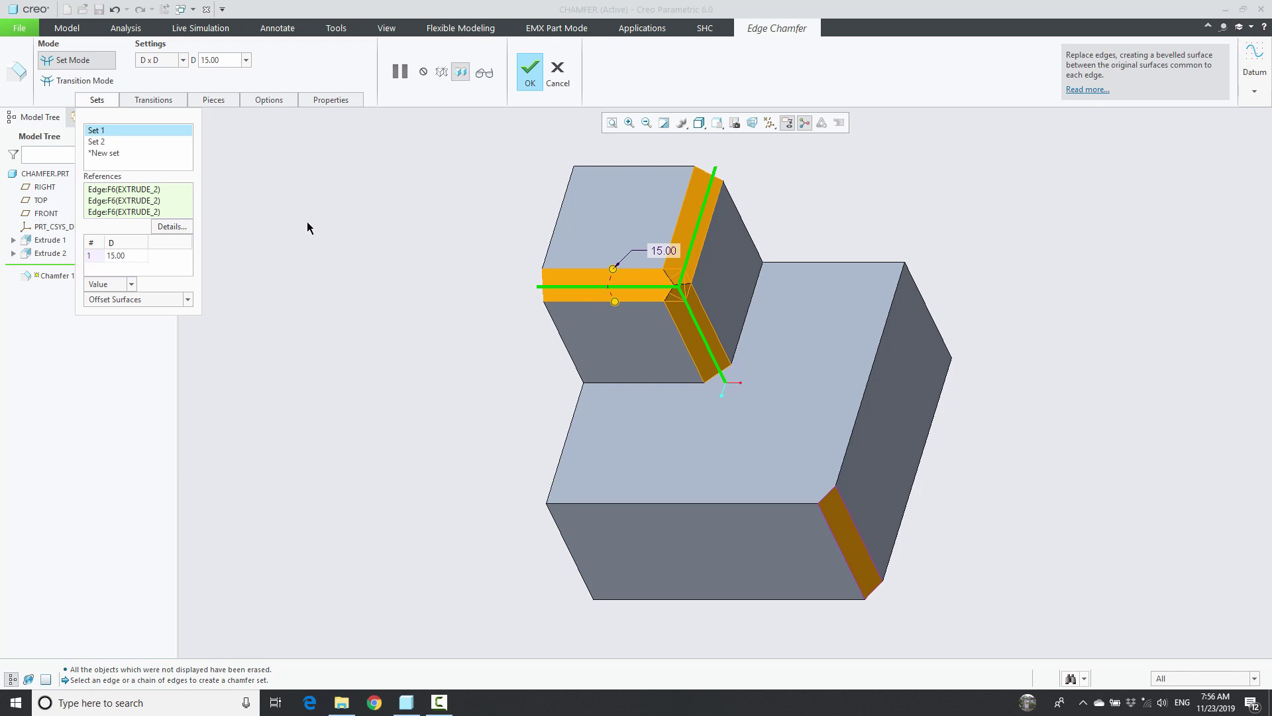
- Set the three-edge corner transition to Corner Plane and preview the result
click(75, 80)
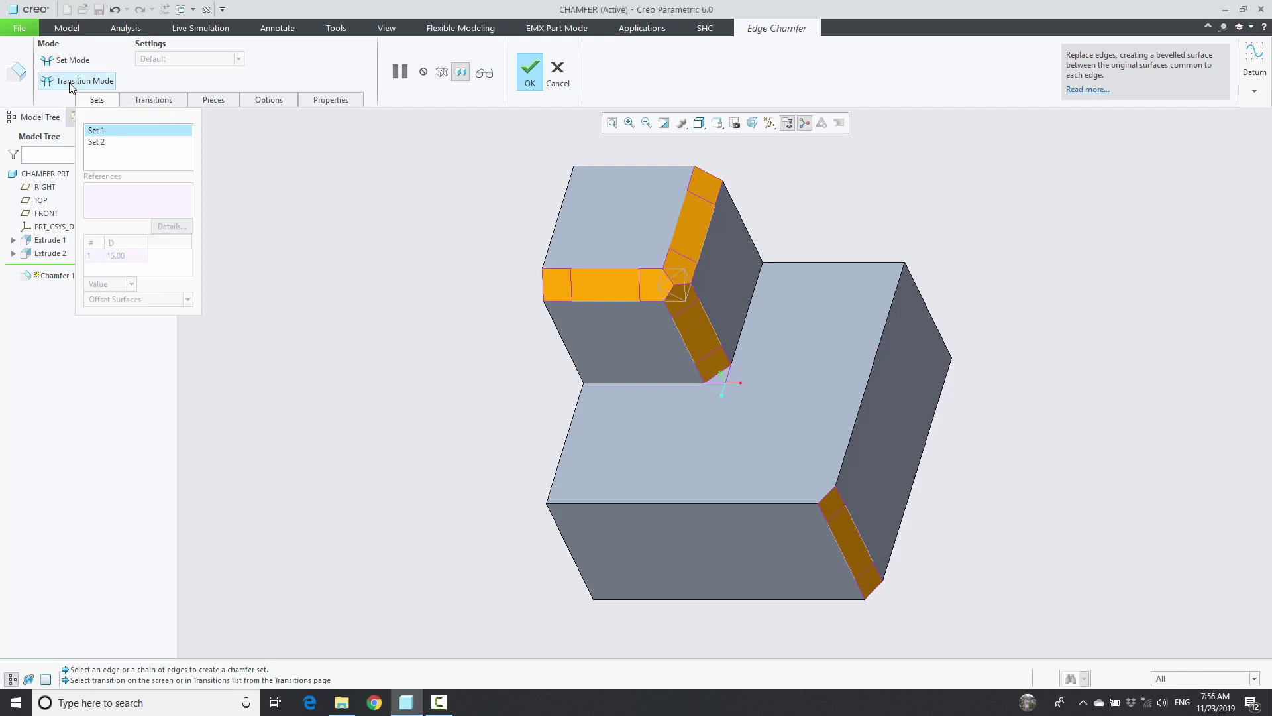
click(671, 287)
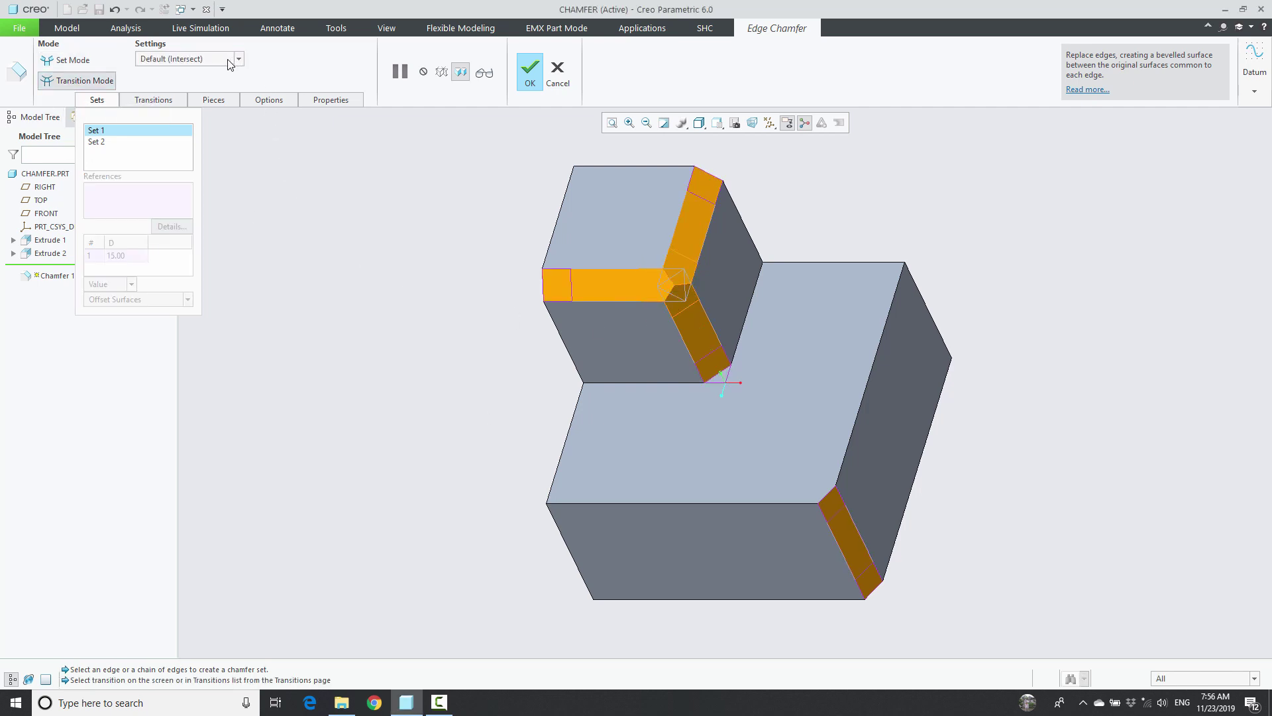
click(484, 73)
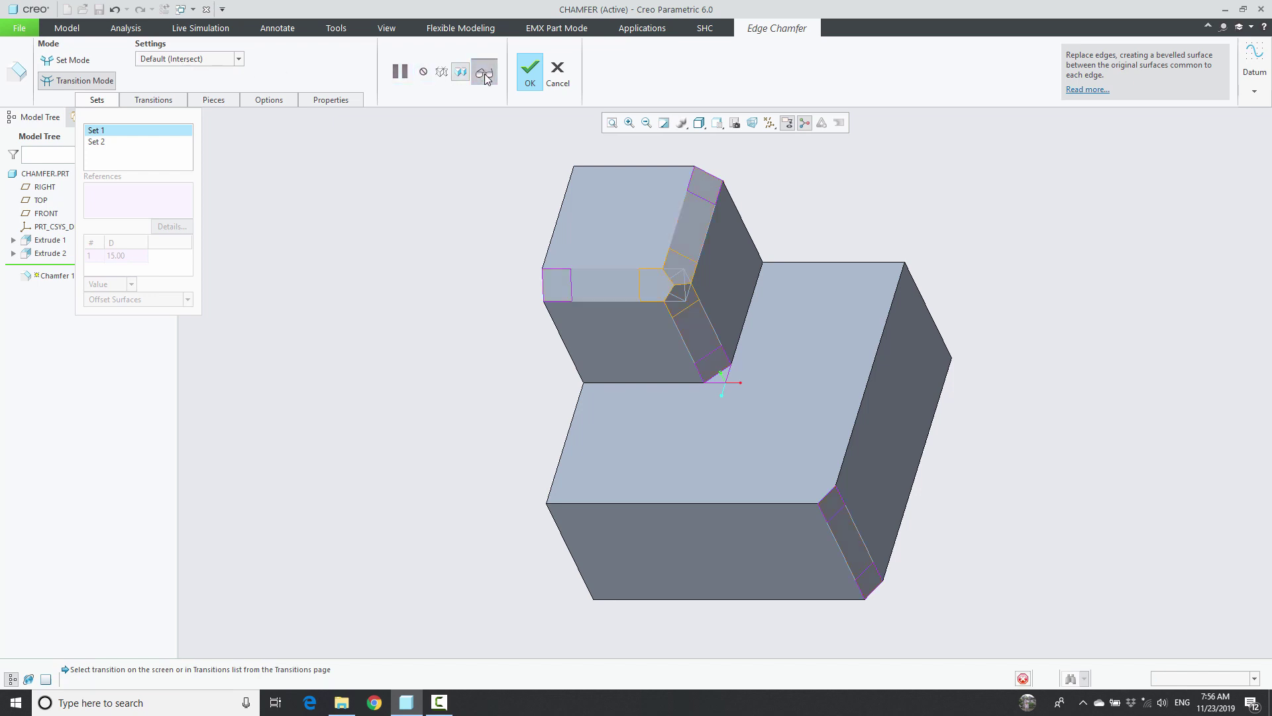
click(484, 73)
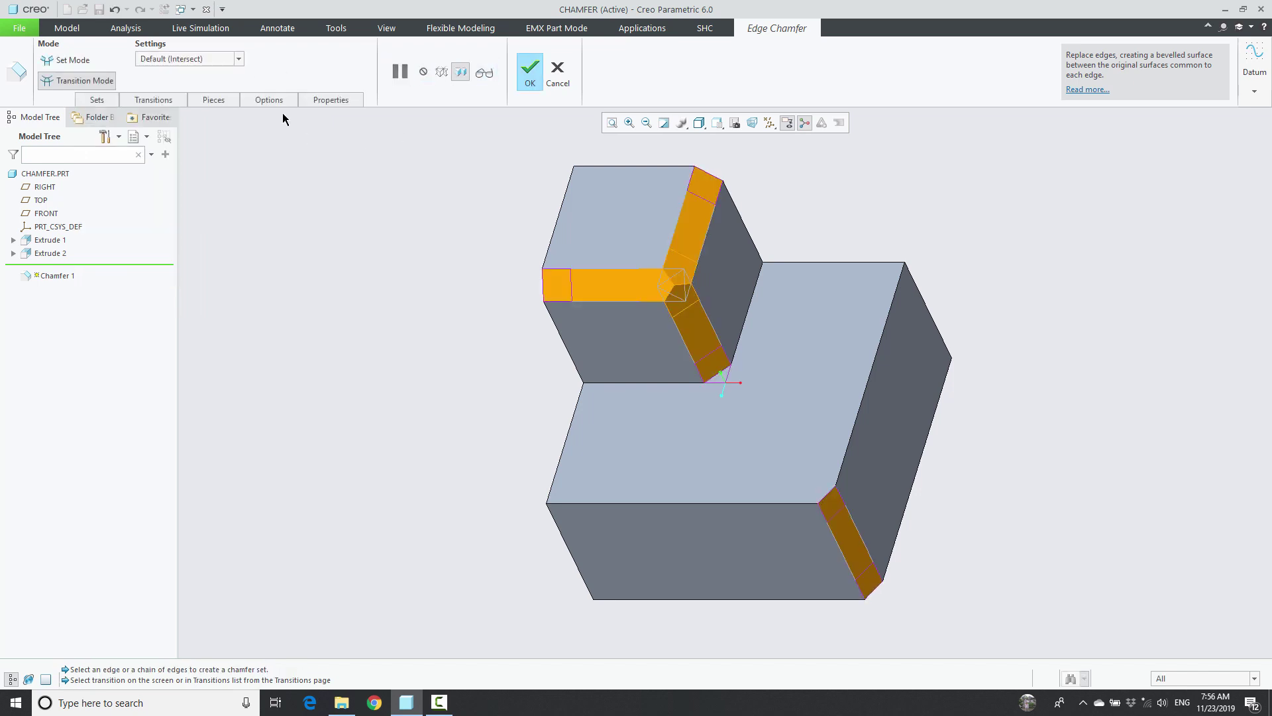
click(239, 59)
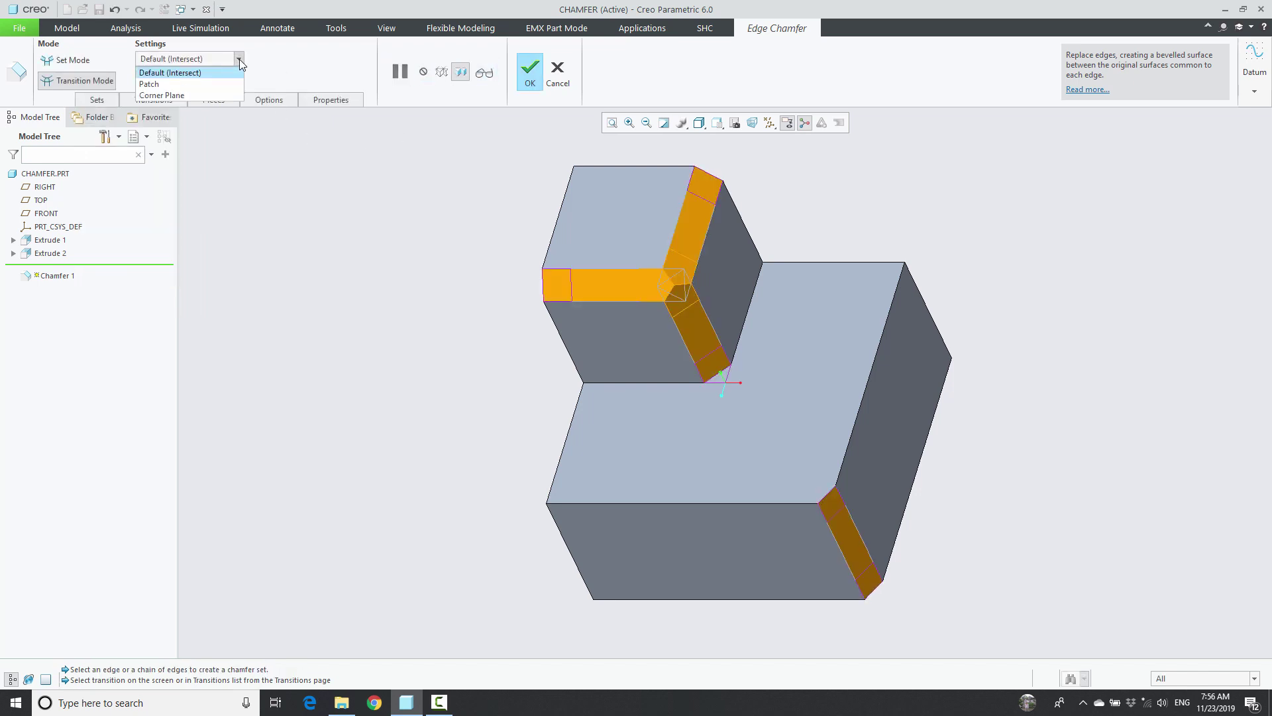
click(203, 97)
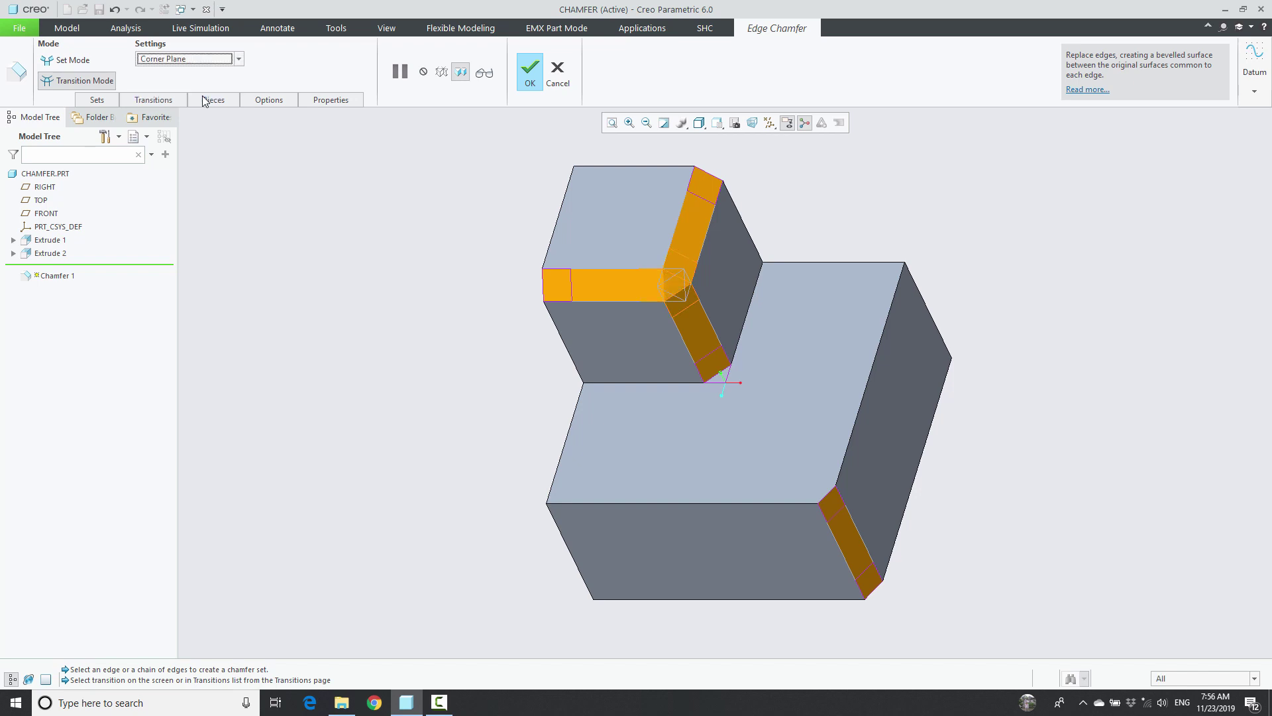
click(487, 72)
click(487, 73)
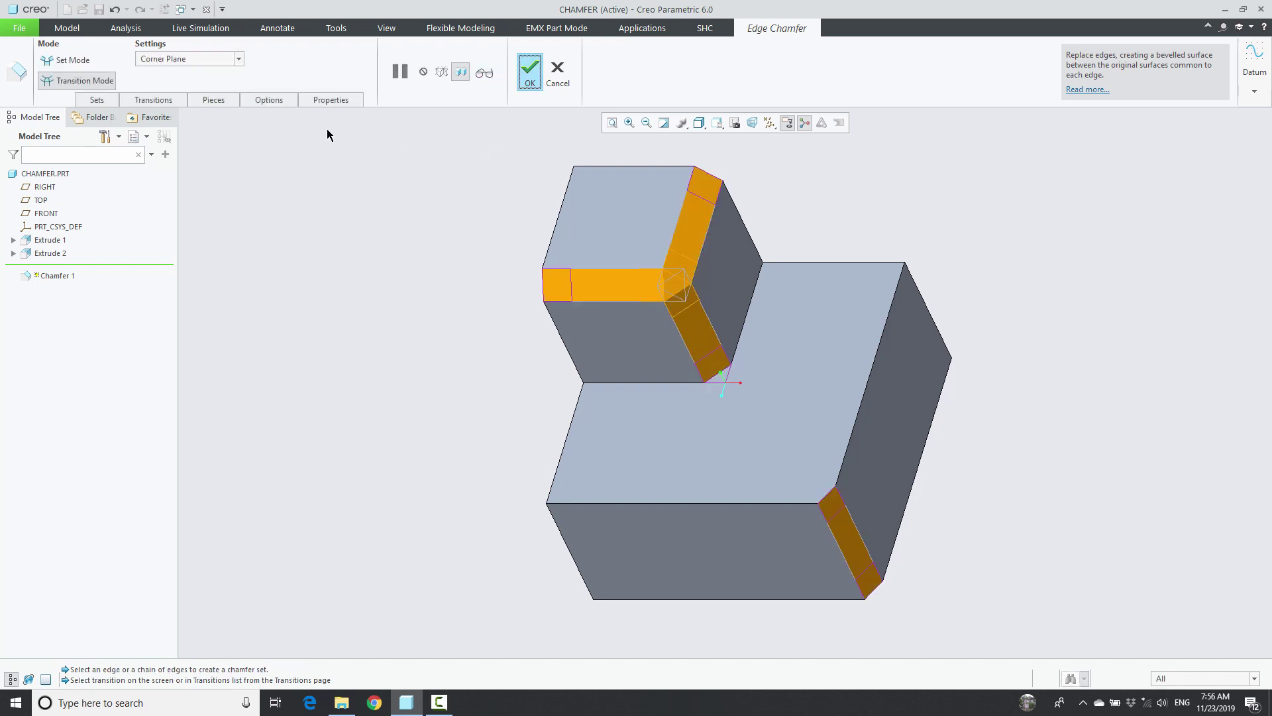
- Try a Patch corner transition using the top face and preview it
click(185, 61)
click(182, 84)
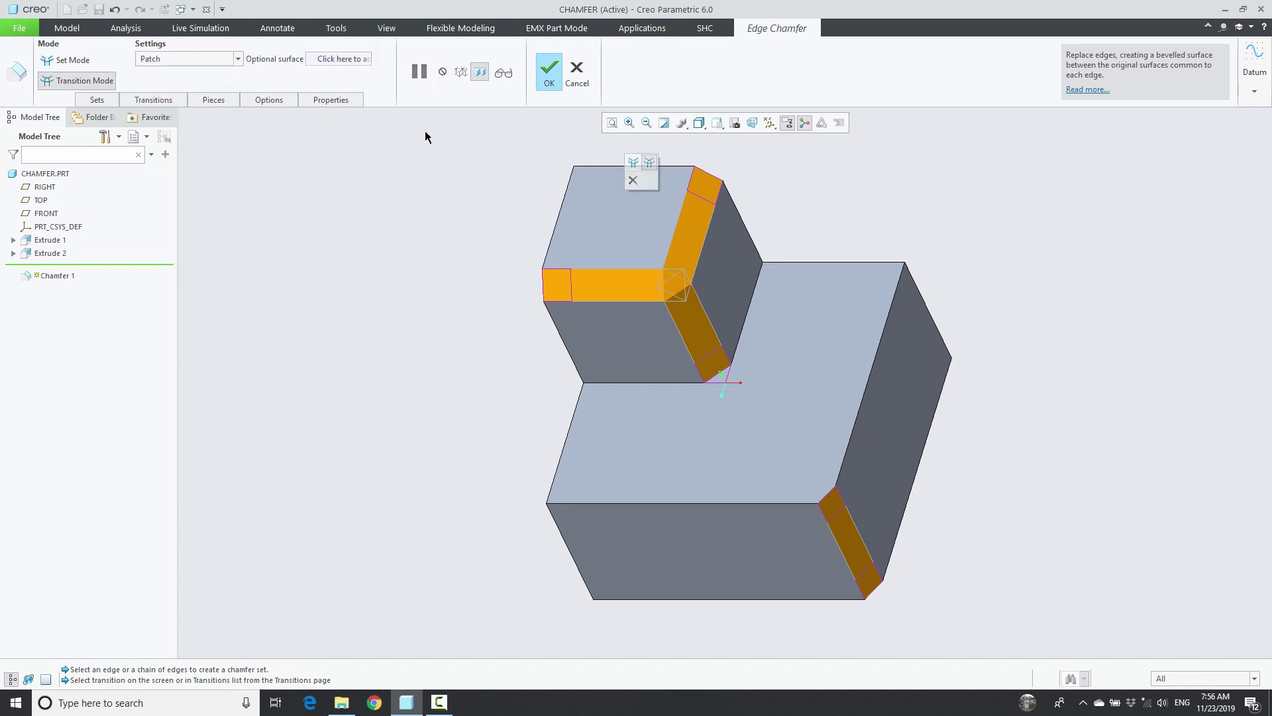
click(339, 59)
click(660, 228)
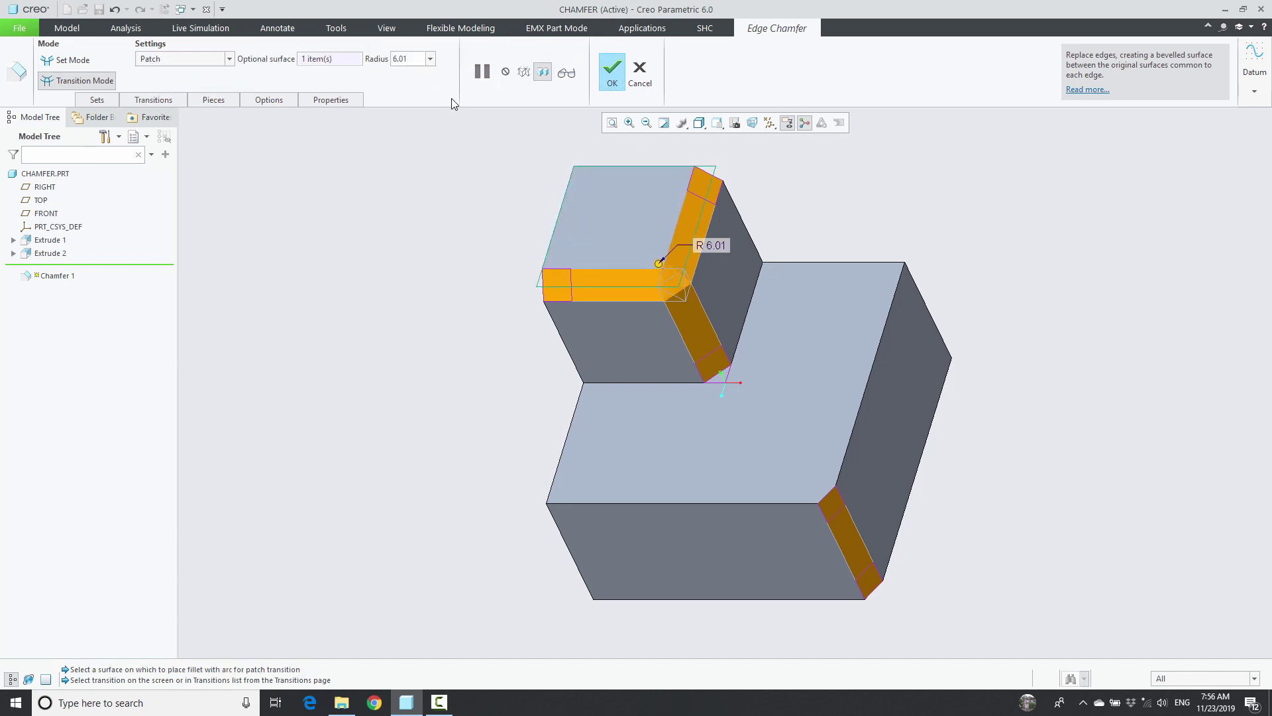
click(566, 73)
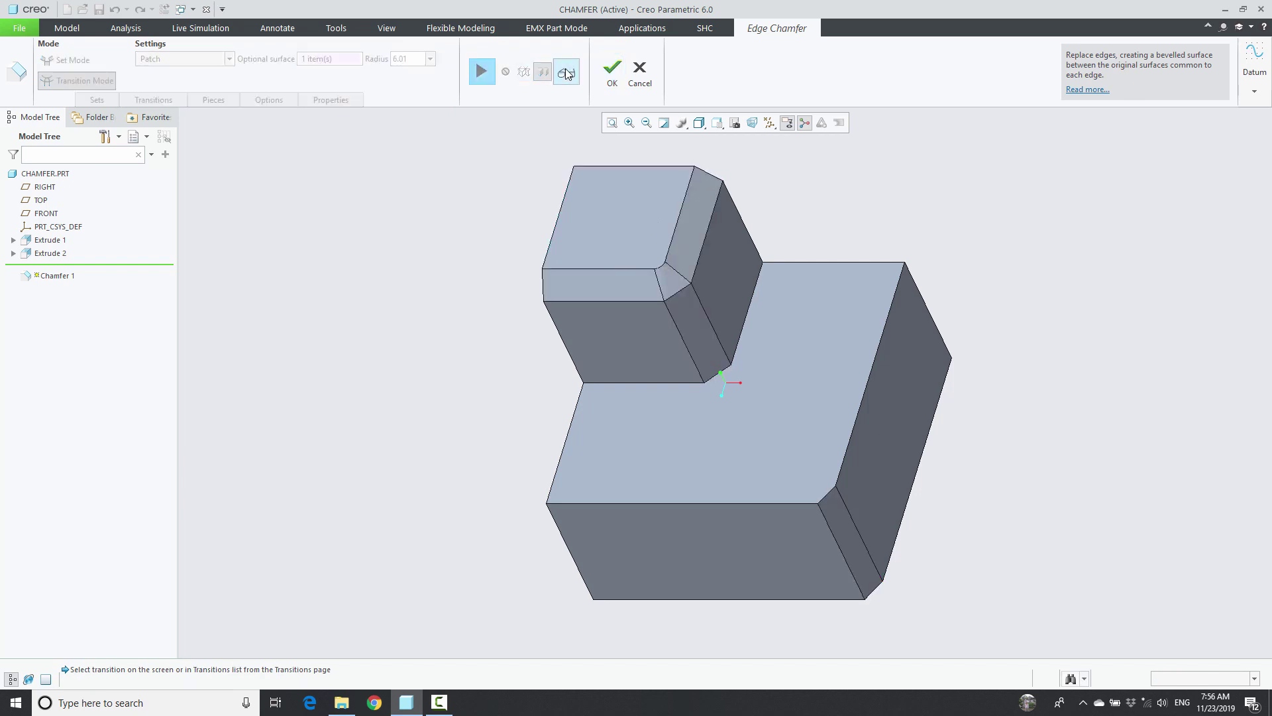
click(566, 73)
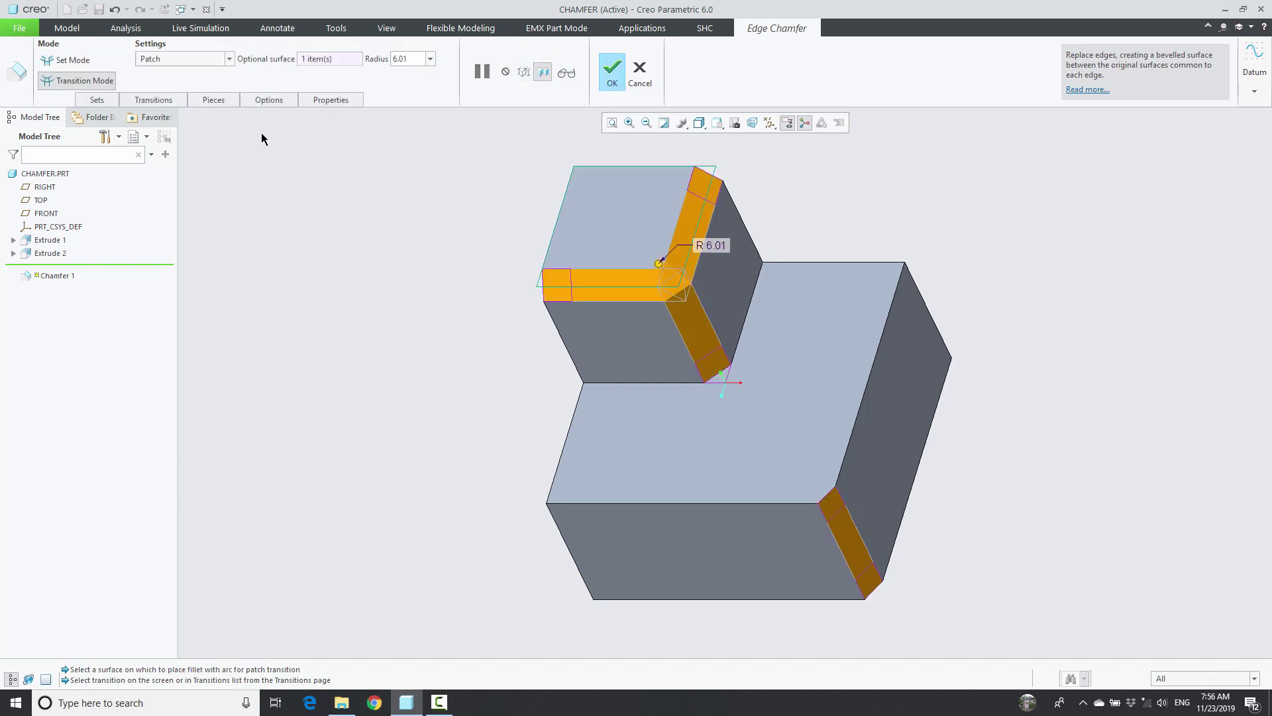
- Revert the corner transition to Corner Plane and finish Chamfer 1
click(206, 65)
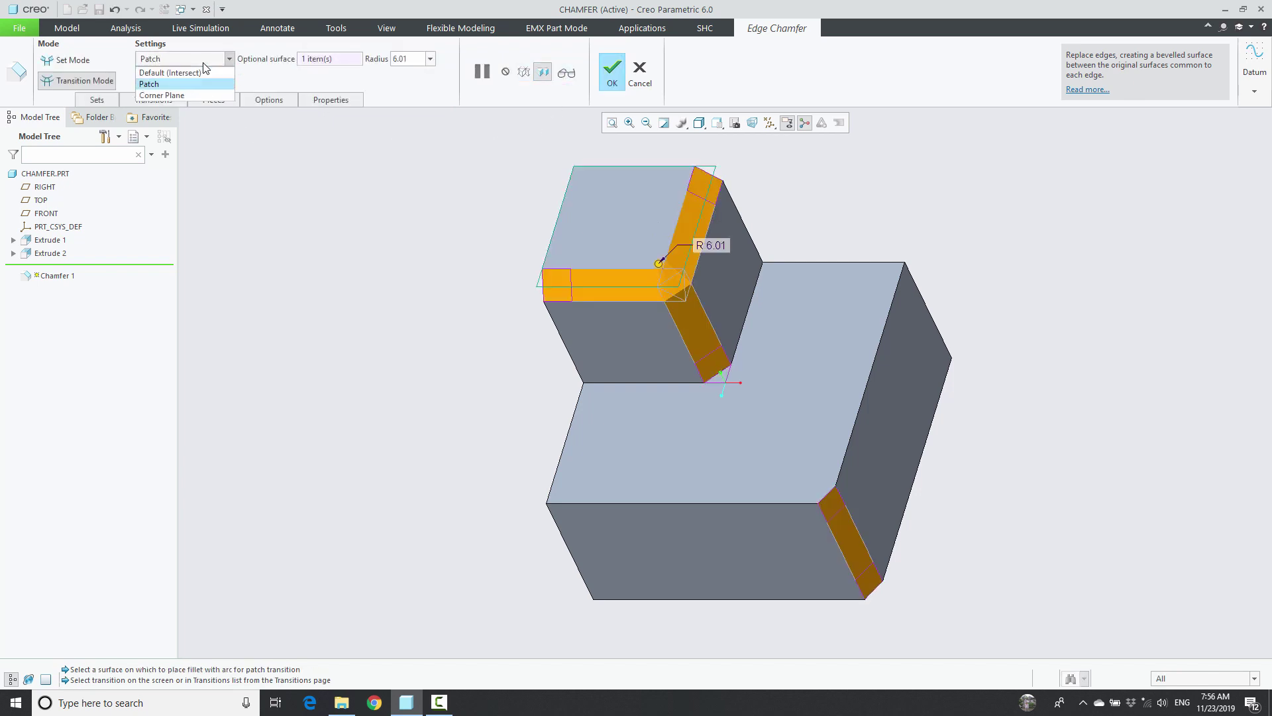
click(191, 96)
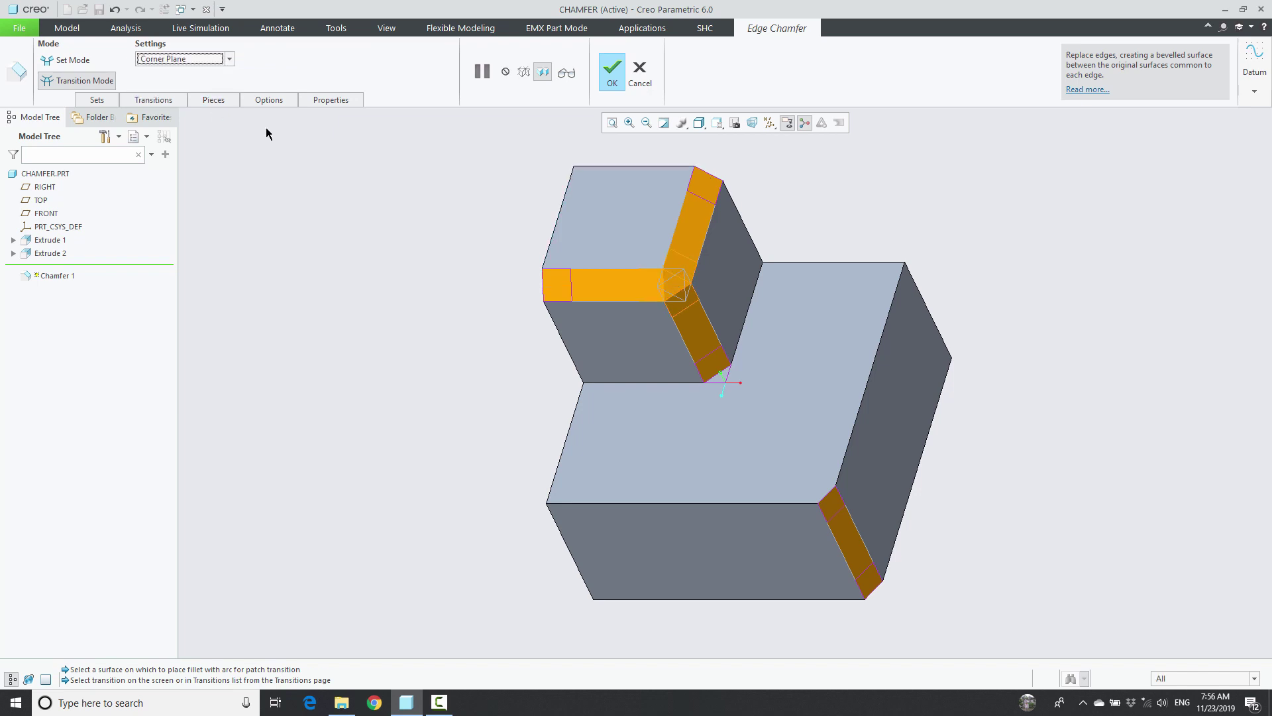
click(611, 74)
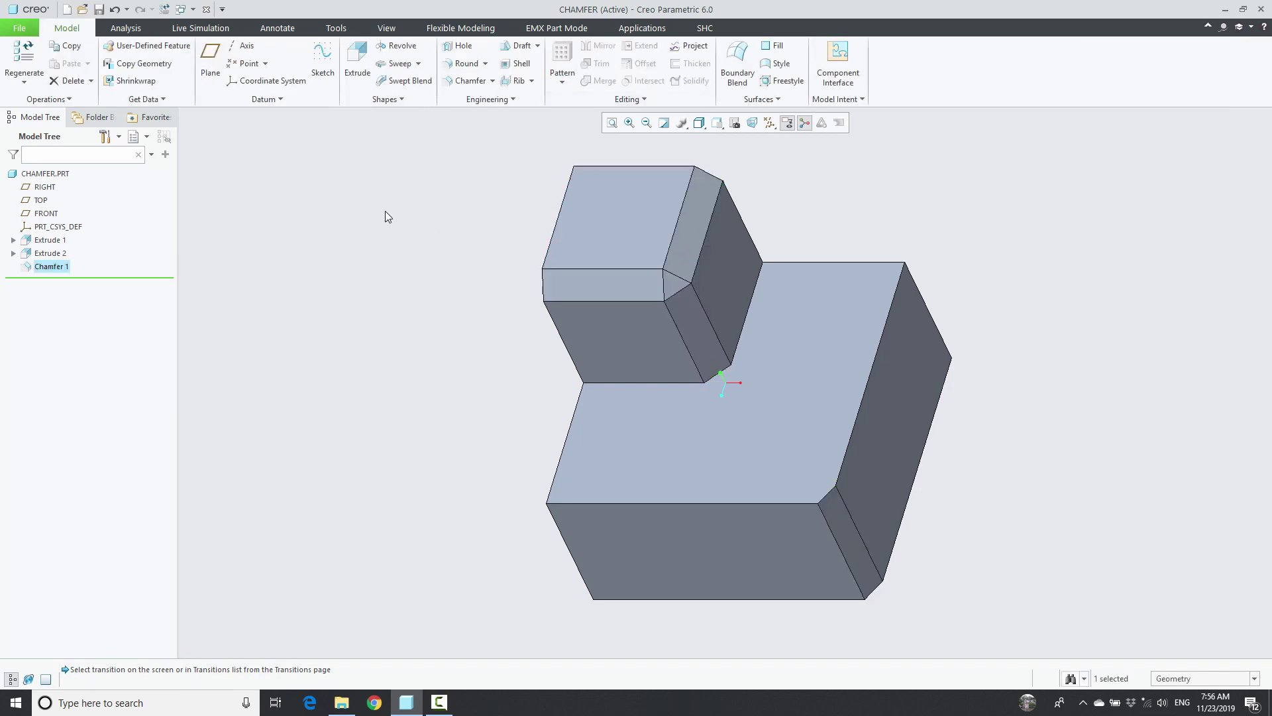
click(40, 268)
- Reopen Chamfer 1 and close it again without changes
click(60, 207)
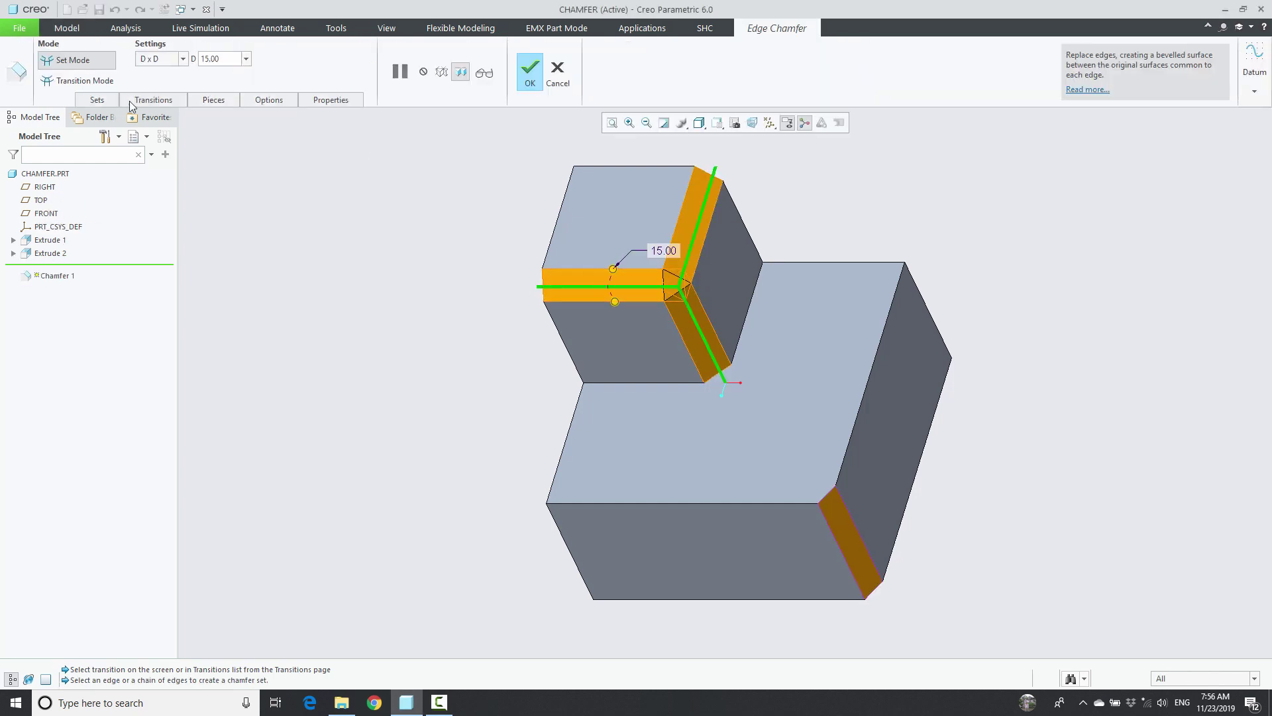
click(533, 70)
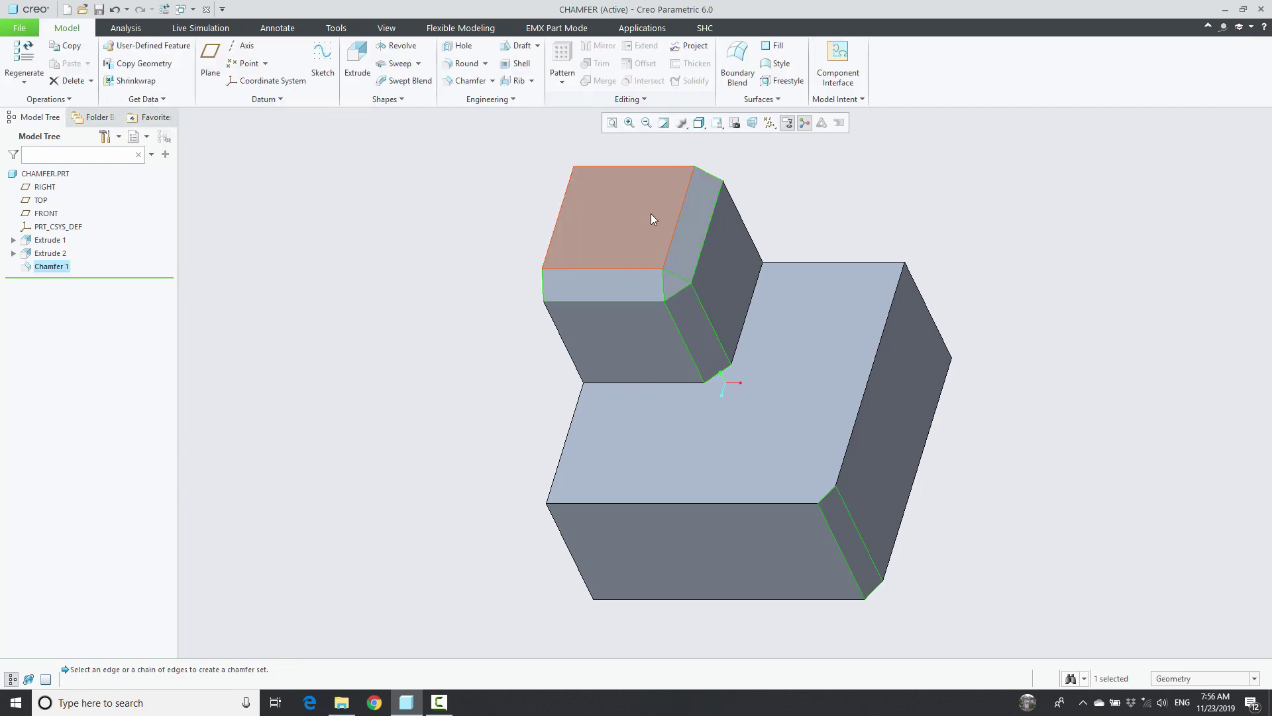
click(344, 269)
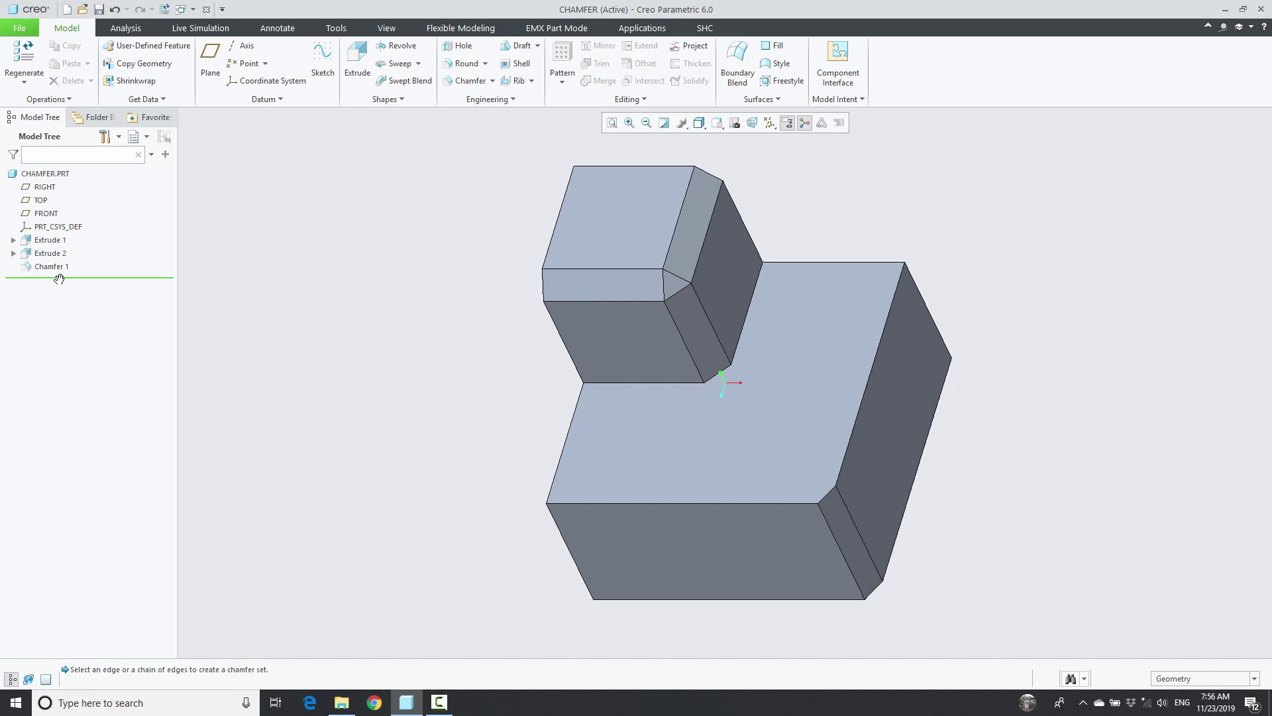
- Insert datum point PNT0 at ratio 0.5 on the upper front edge, ahead of Chamfer 1
drag(54, 278, 66, 264)
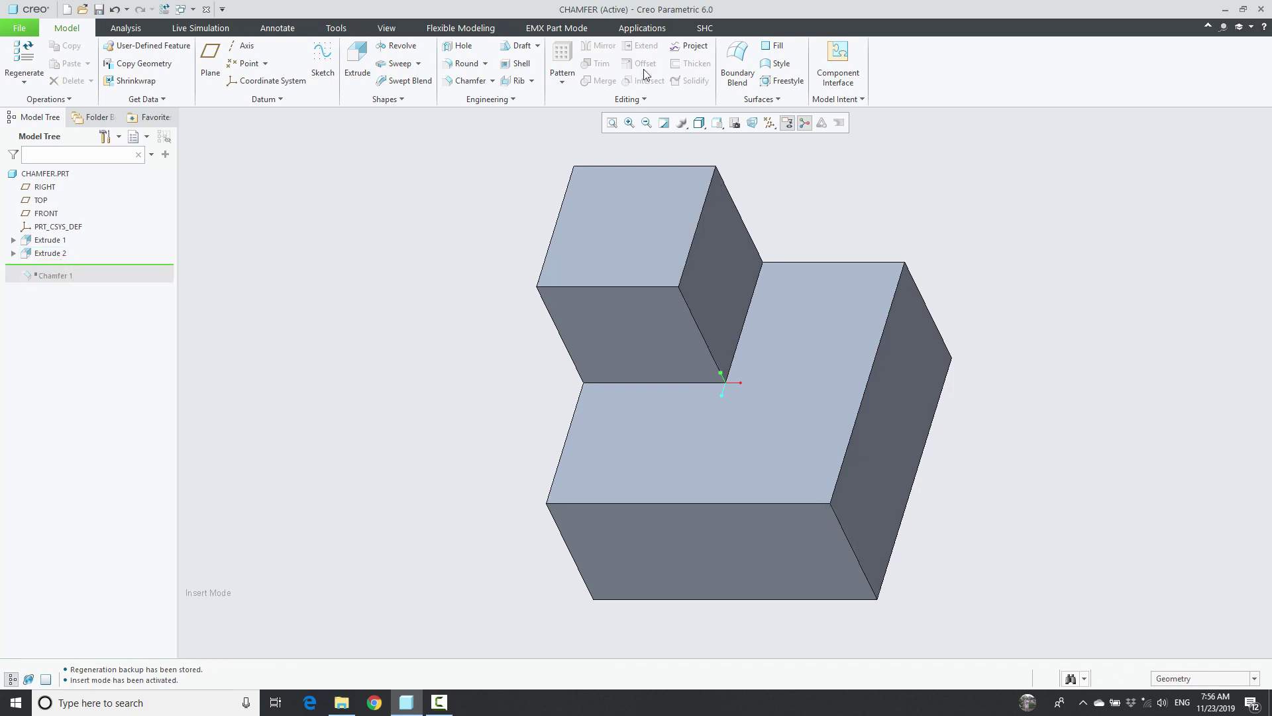
click(246, 63)
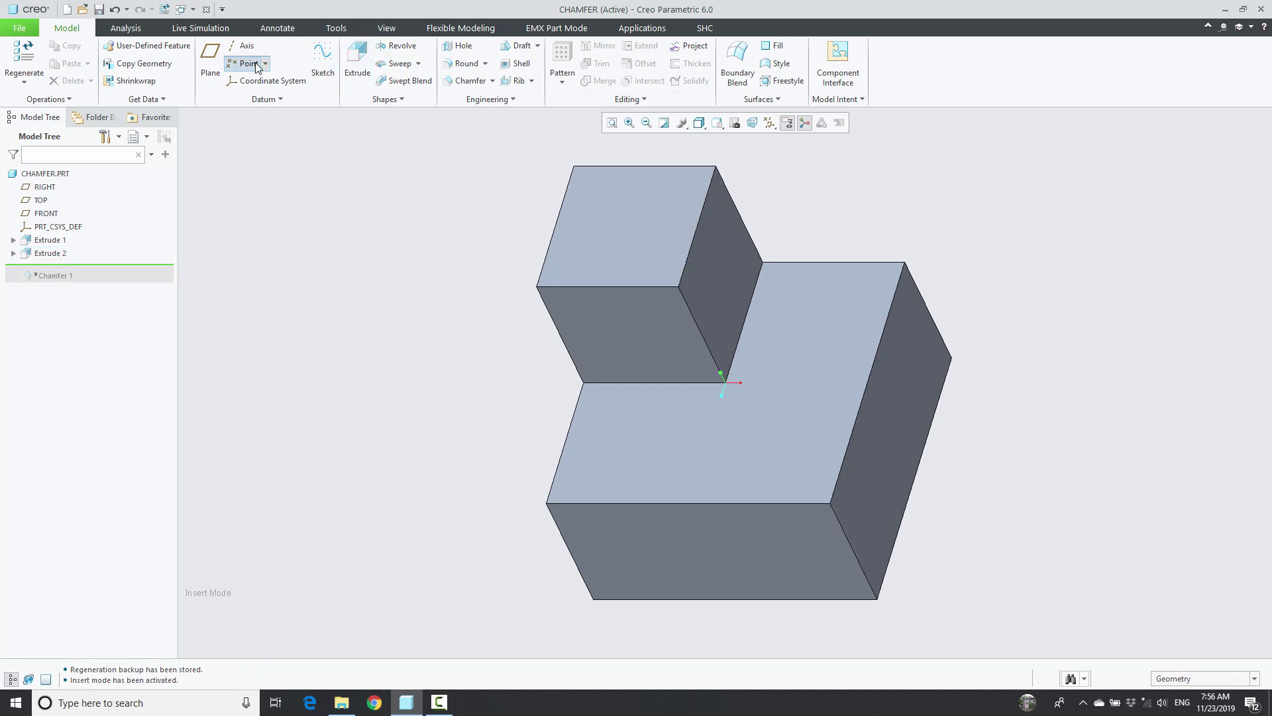
click(595, 287)
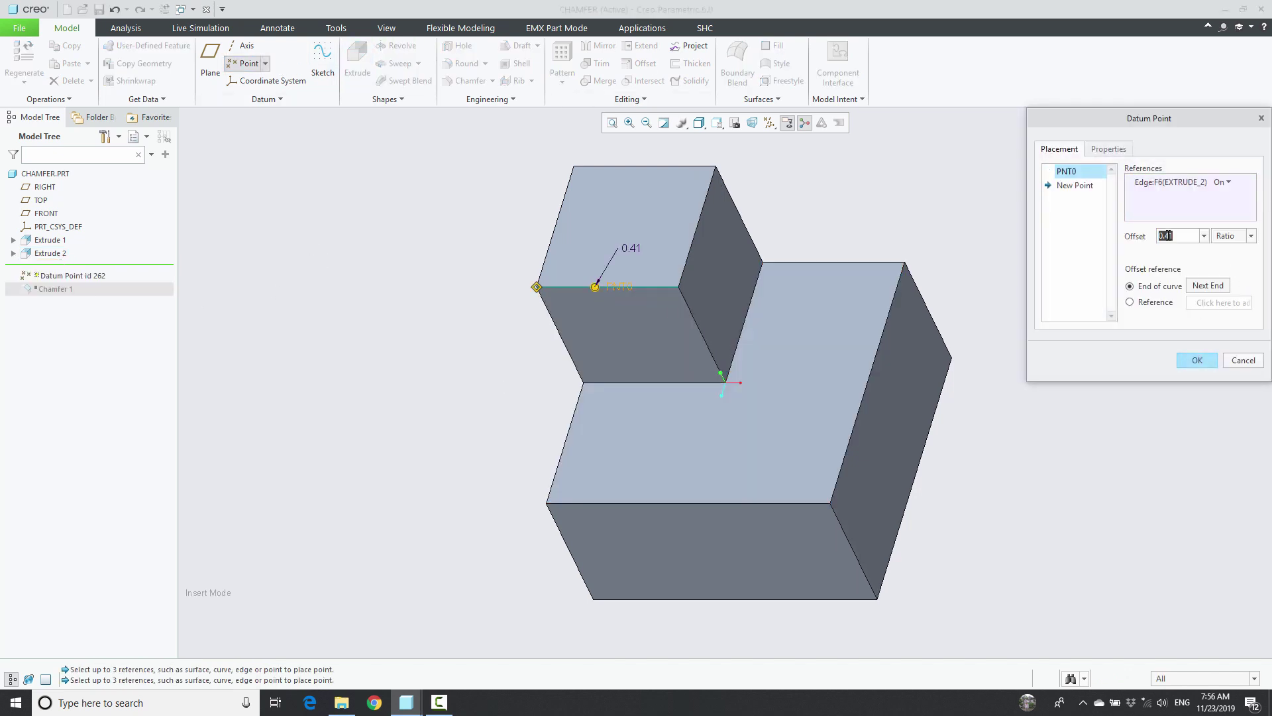
text(0.5)
key(Return)
click(1189, 361)
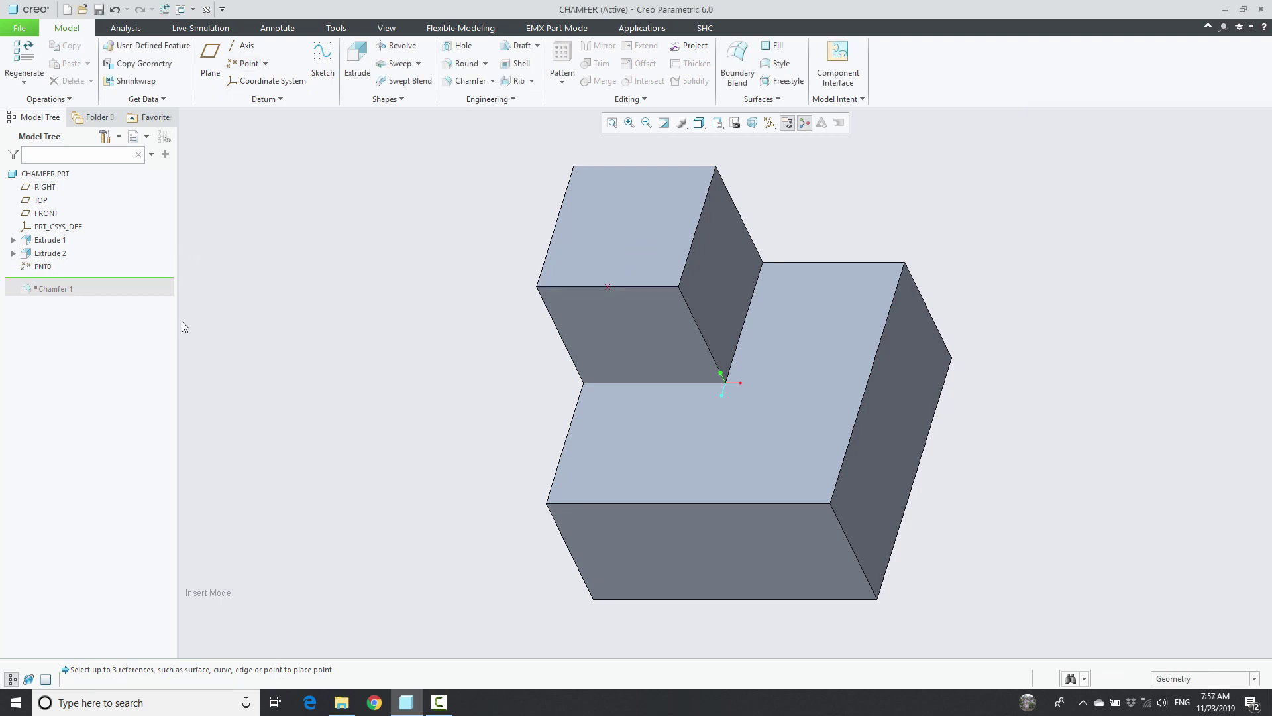
drag(104, 284, 97, 305)
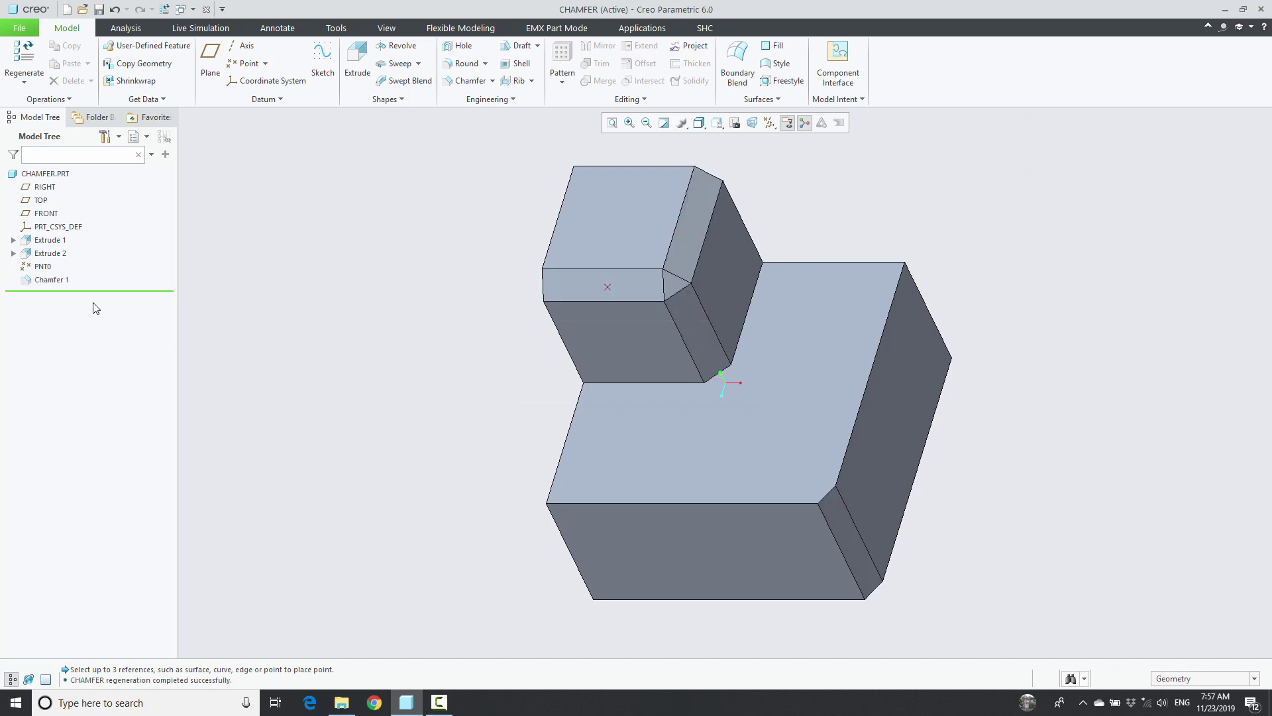
- Redefine Chamfer 1 so its front-edge end uses Stop at Reference at point PNT0
click(60, 284)
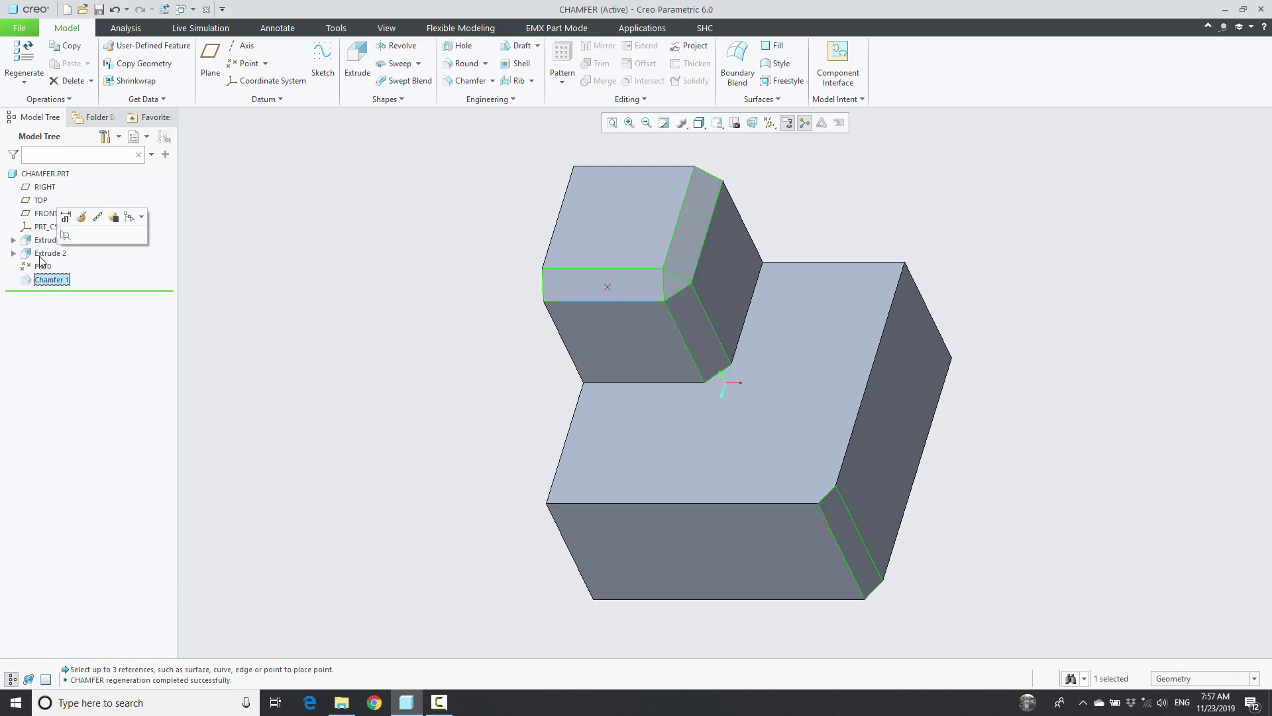
click(82, 217)
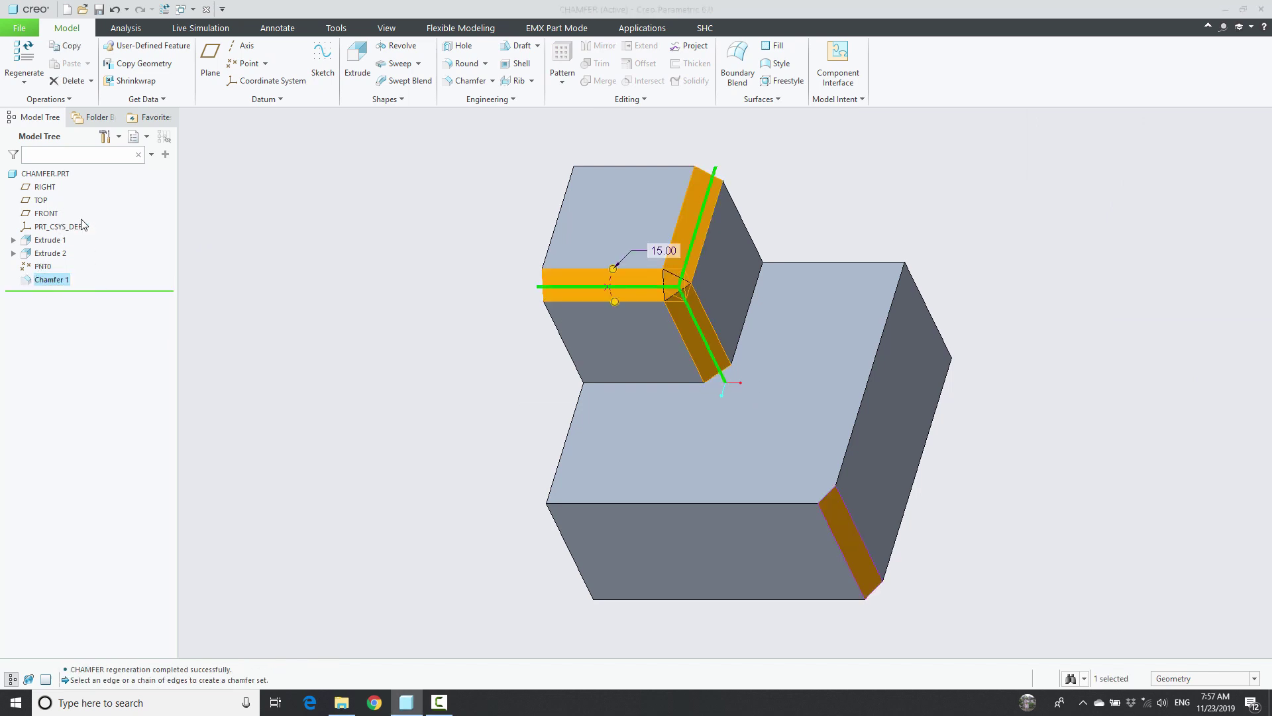
click(78, 85)
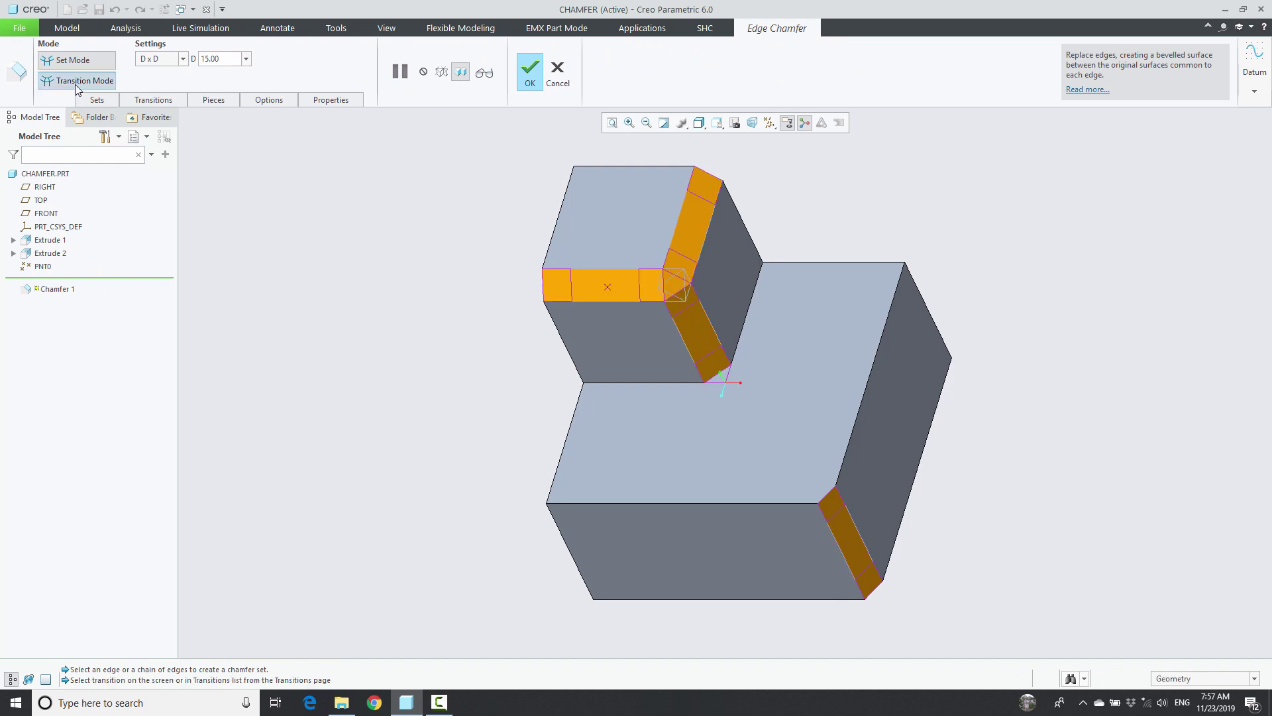
click(562, 281)
click(239, 58)
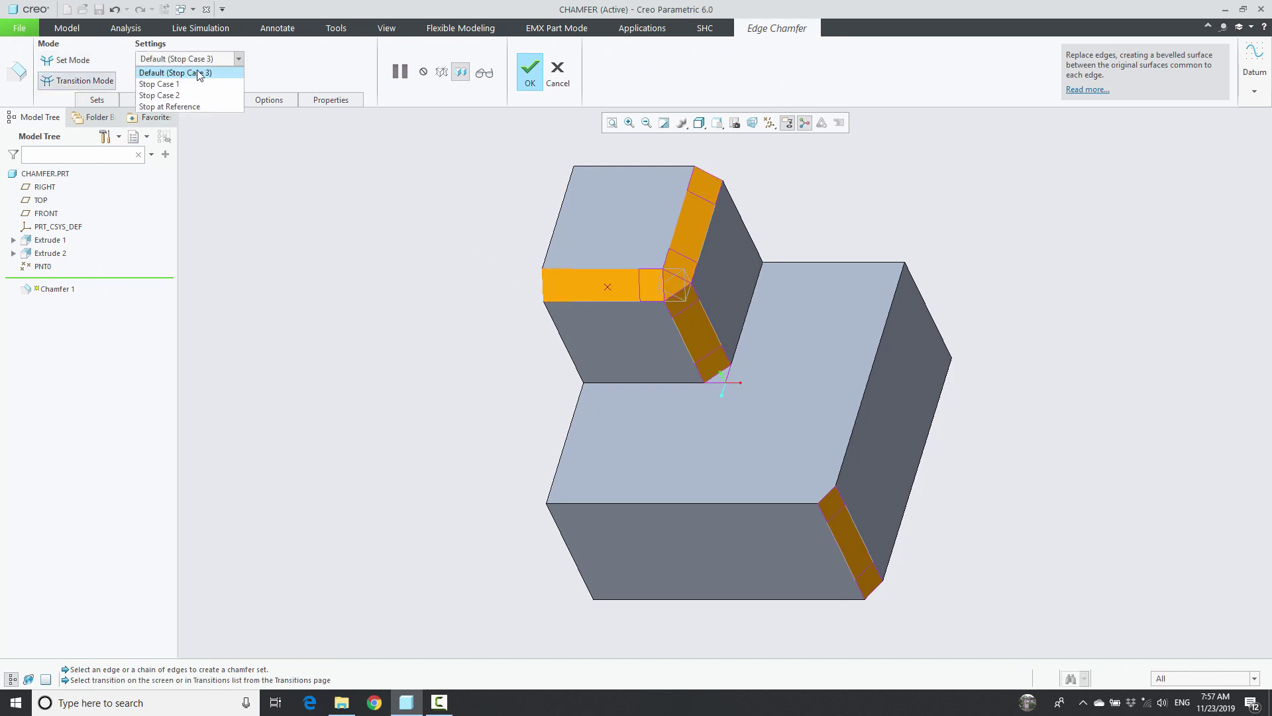
click(171, 104)
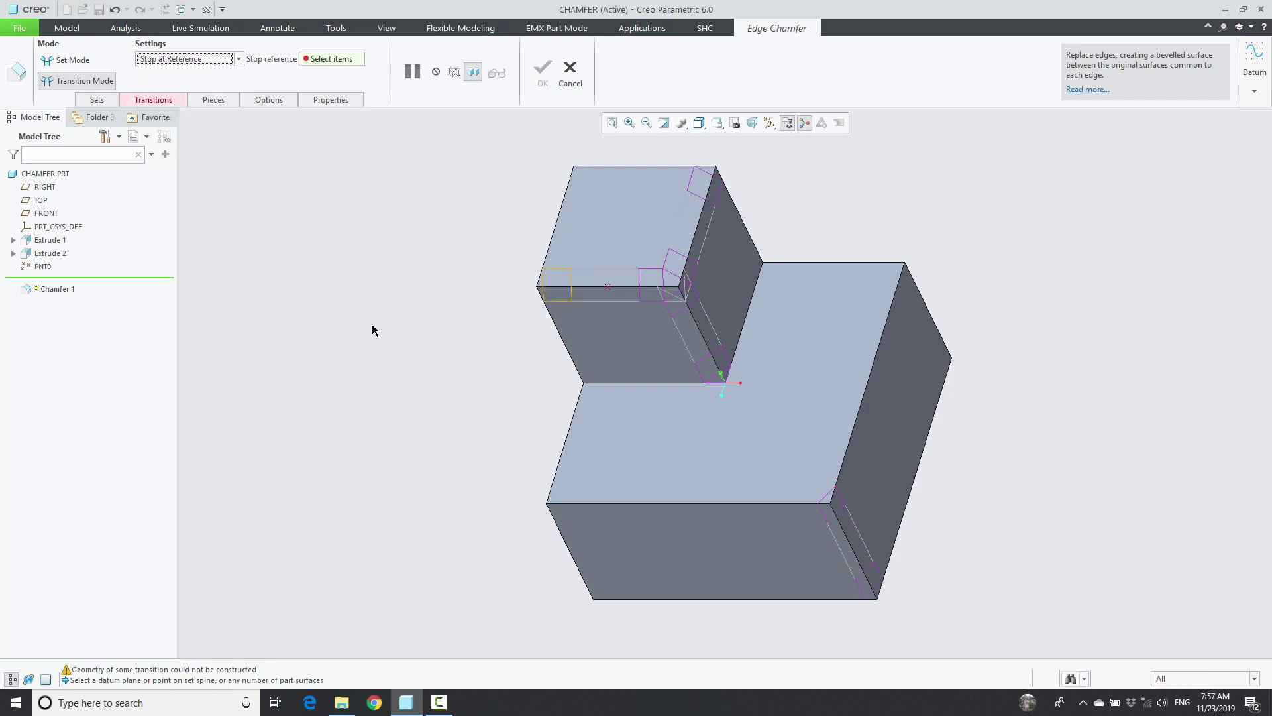
click(605, 287)
click(544, 71)
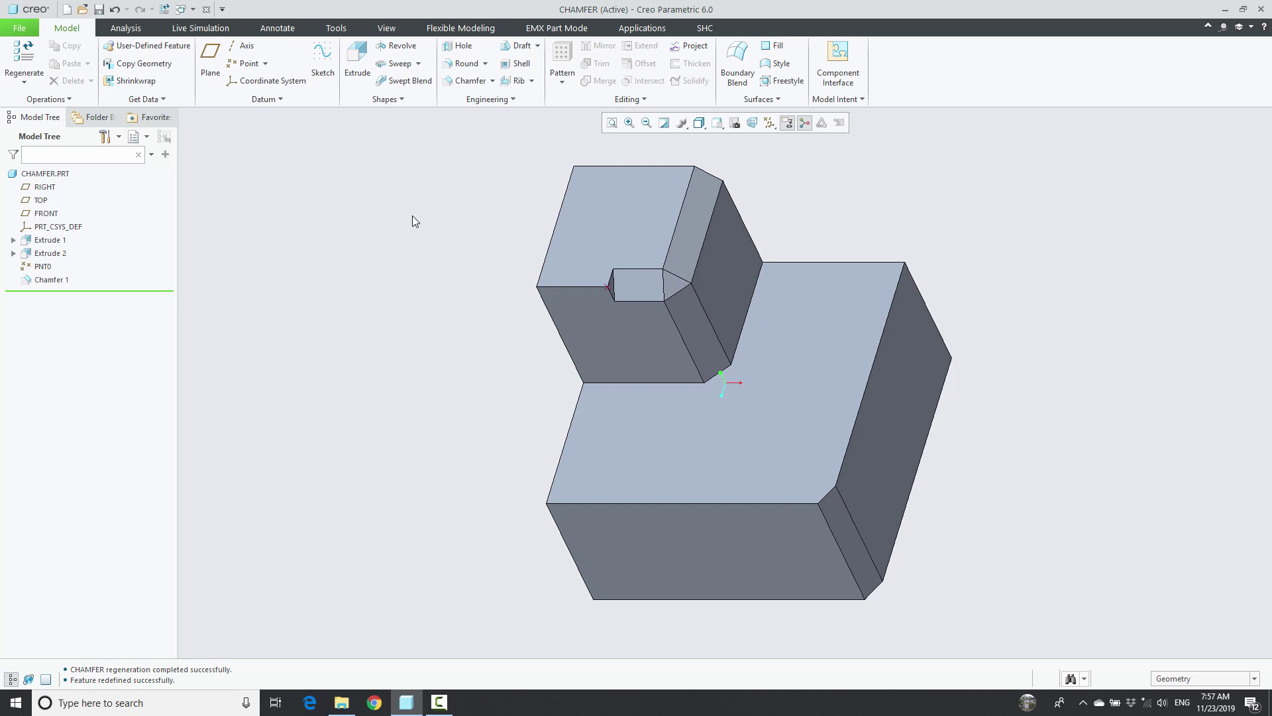
- Delete Set 2 from Chamfer 1, leaving the lower block's outer vertical edge sharp
click(52, 280)
click(75, 221)
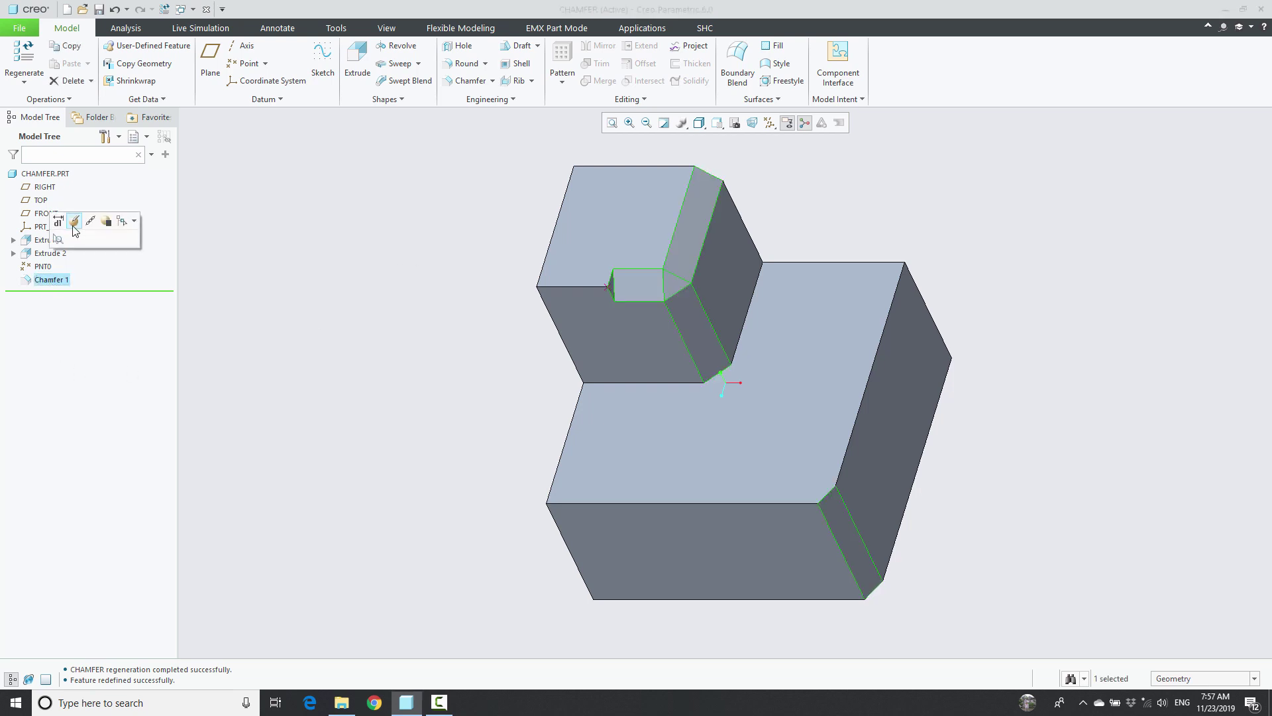
click(97, 100)
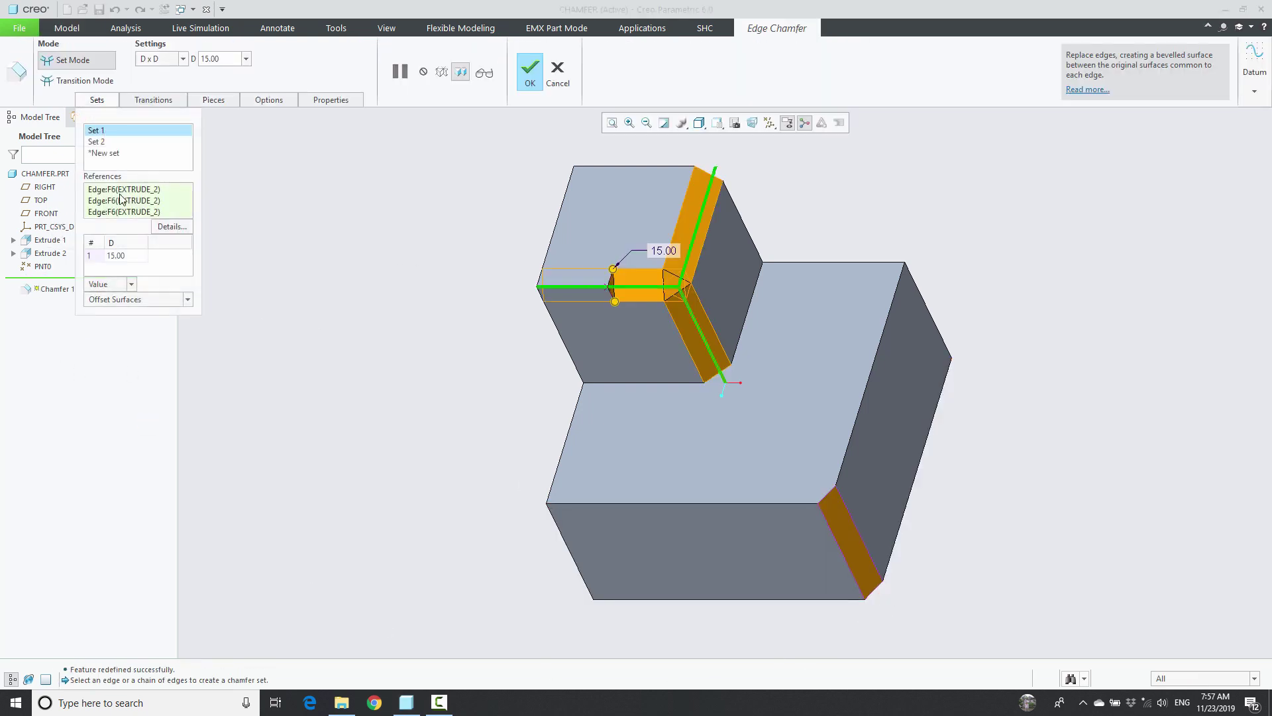
click(98, 142)
right_click(102, 148)
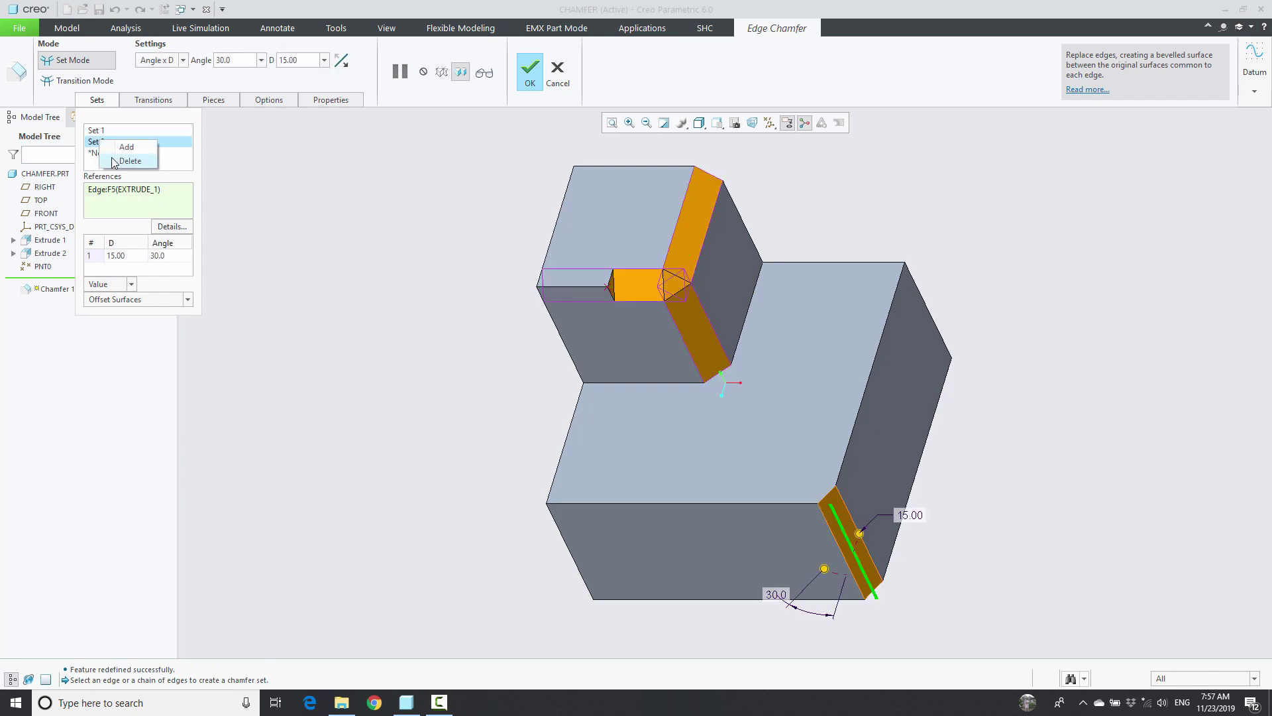
click(130, 160)
click(529, 70)
click(379, 325)
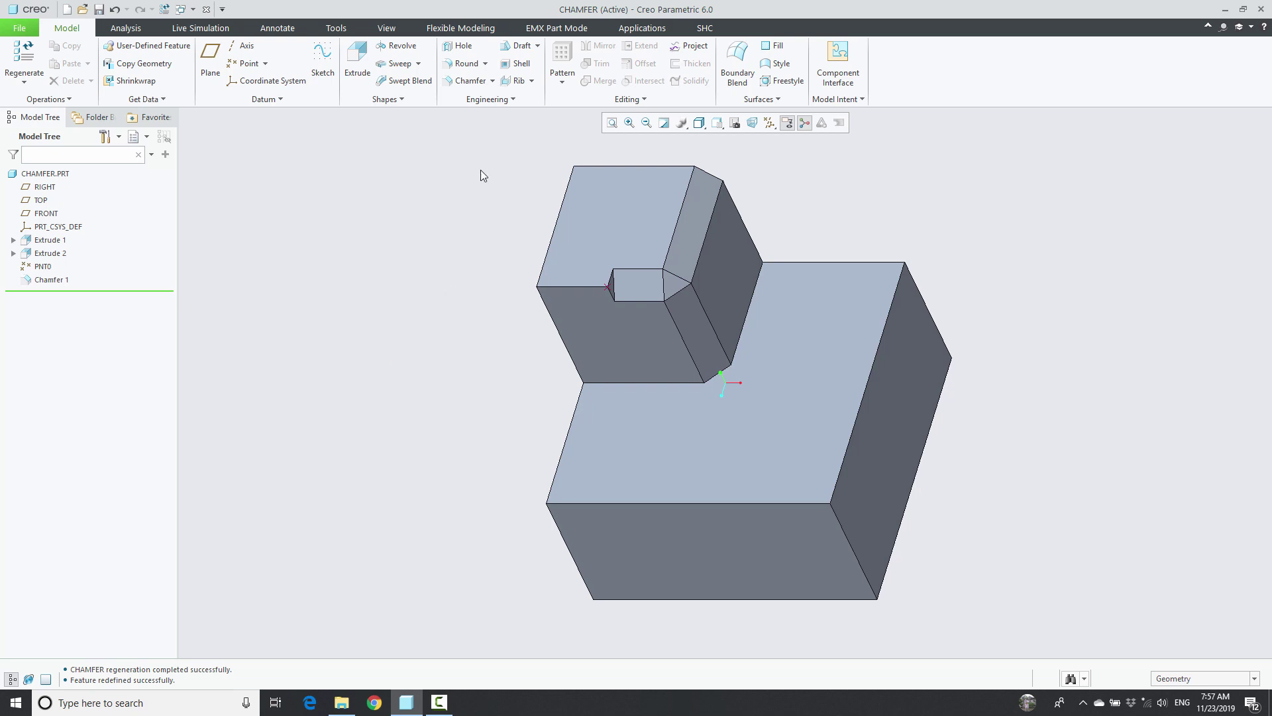
- Start a corner chamfer on the lower block's front right top corner vertex
click(493, 81)
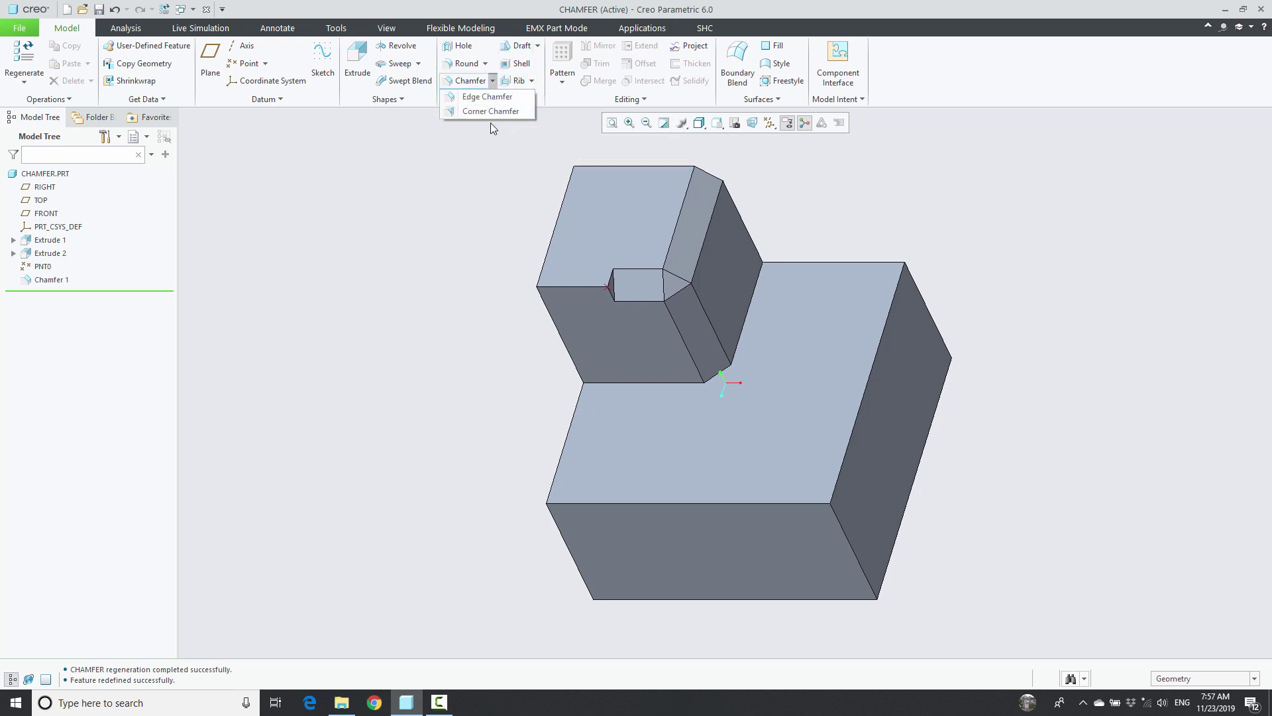
click(491, 111)
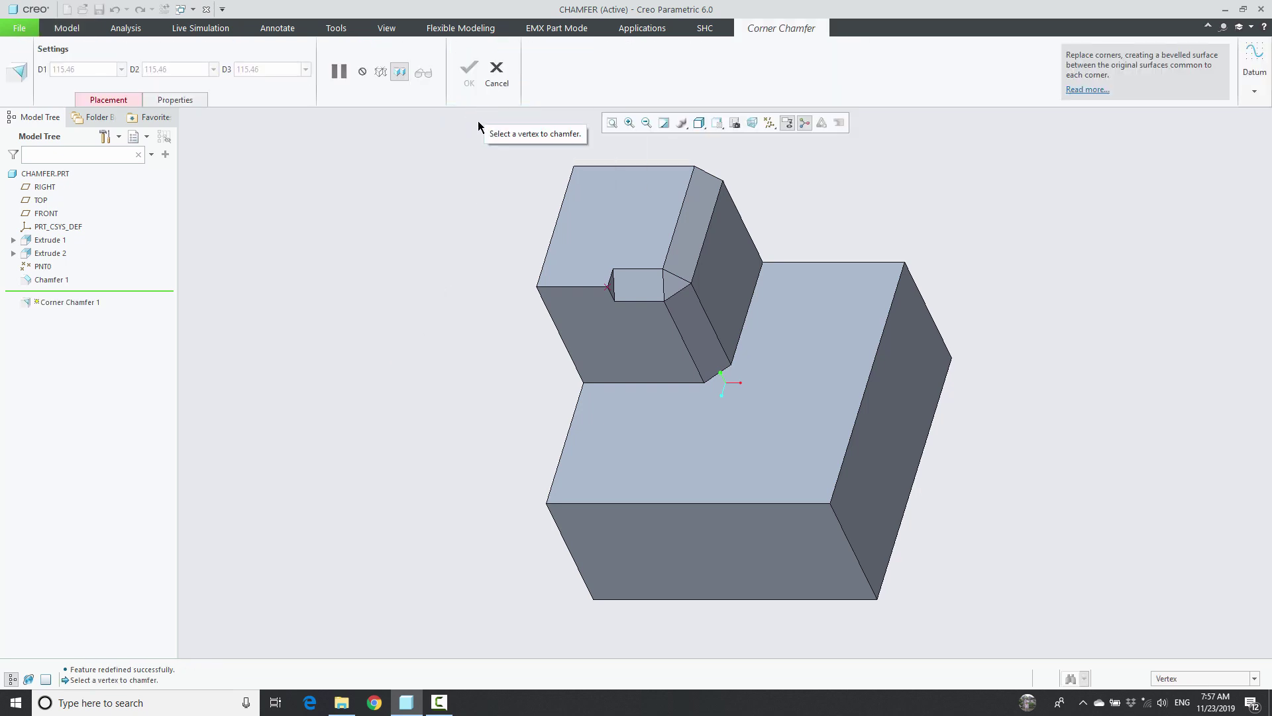
click(831, 505)
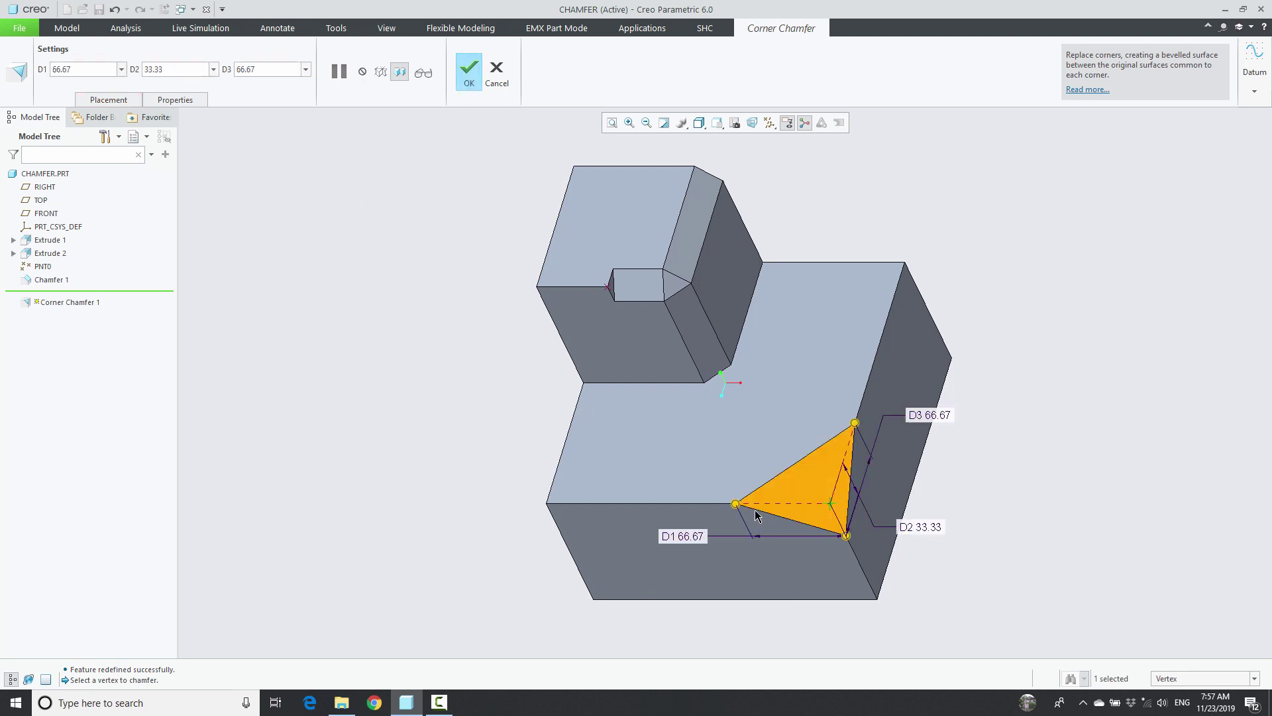
drag(736, 504, 735, 535)
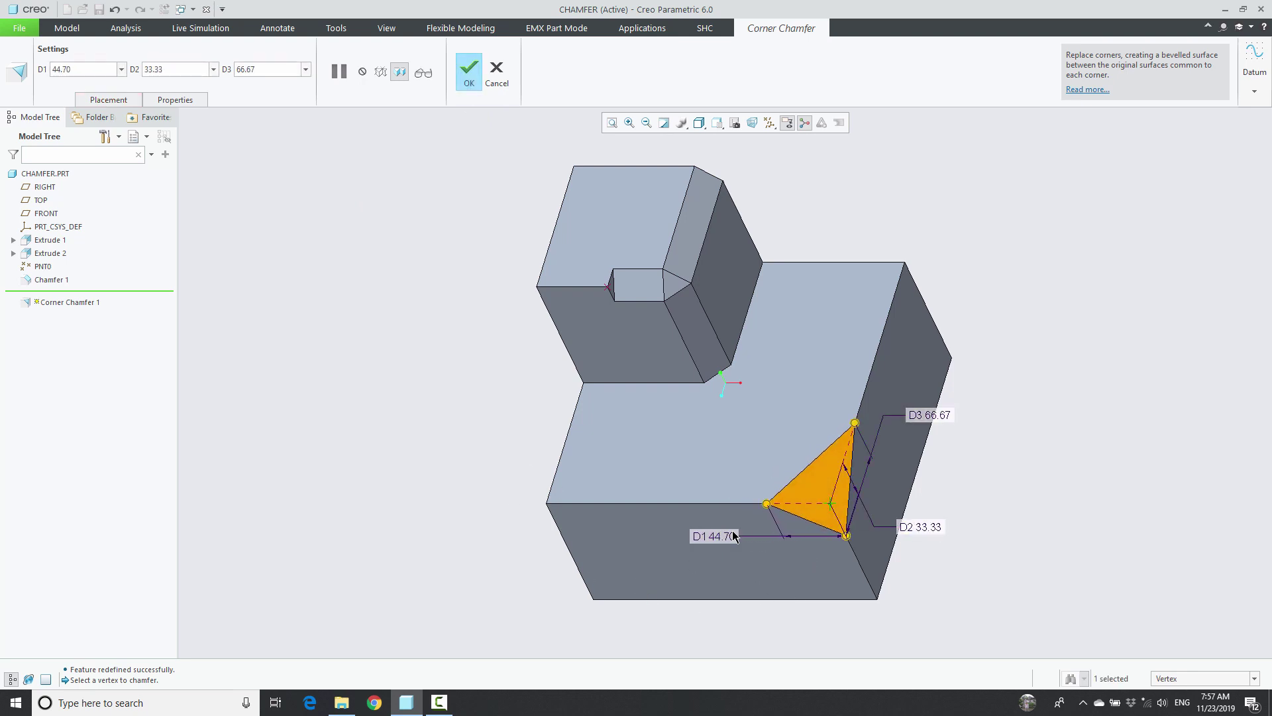
- Set the corner chamfer distances to D1 30, D3 30 and D2 45, and finish it
double_click(713, 537)
text(30)
key(Return)
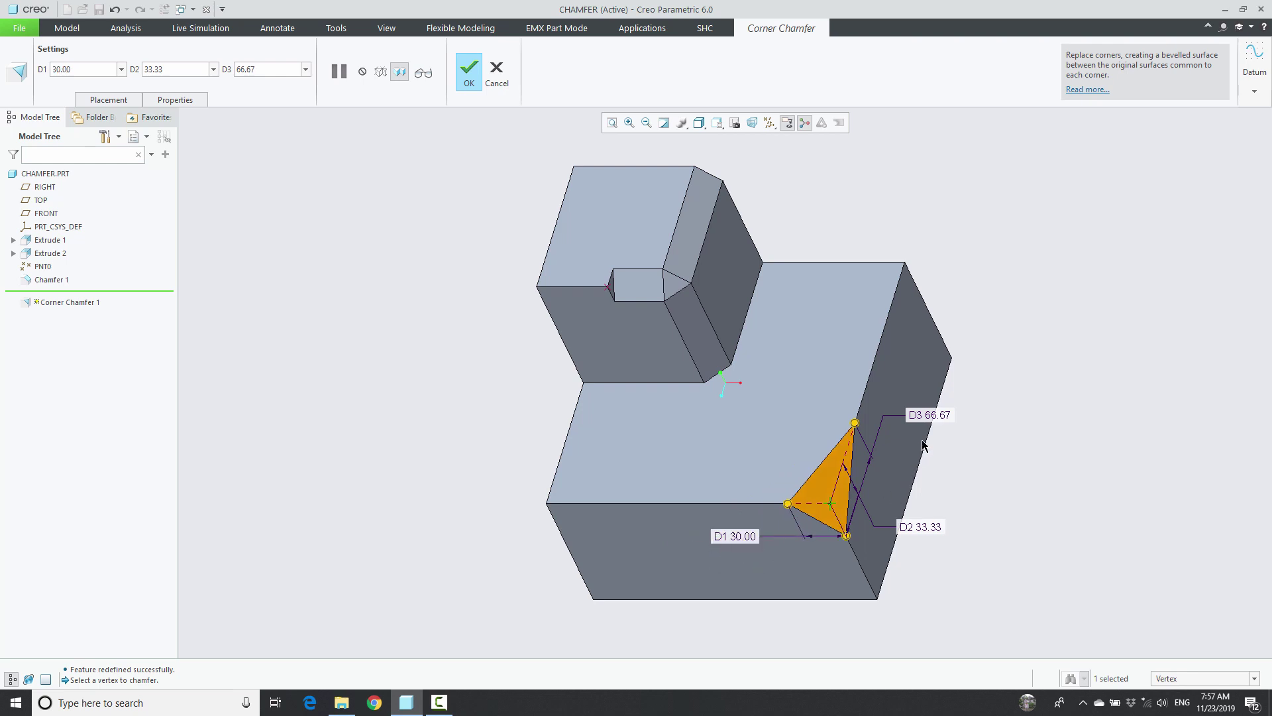
double_click(938, 418)
text(30)
key(Return)
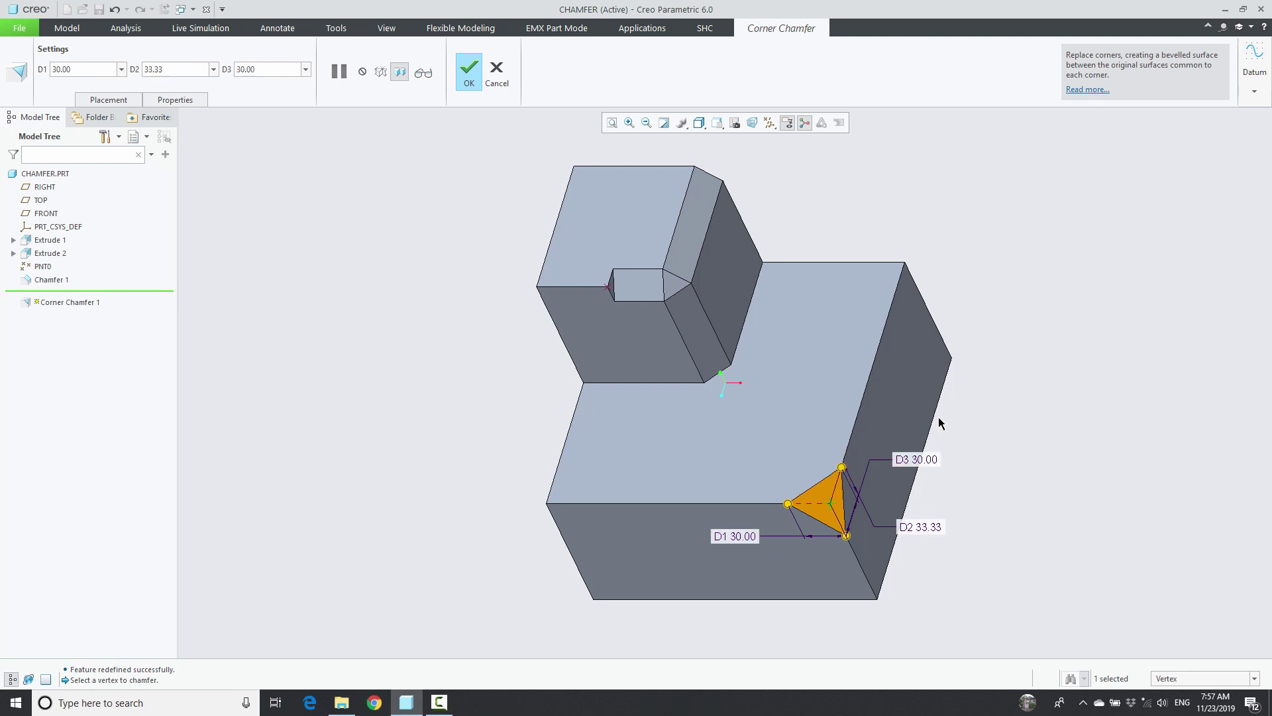
double_click(924, 529)
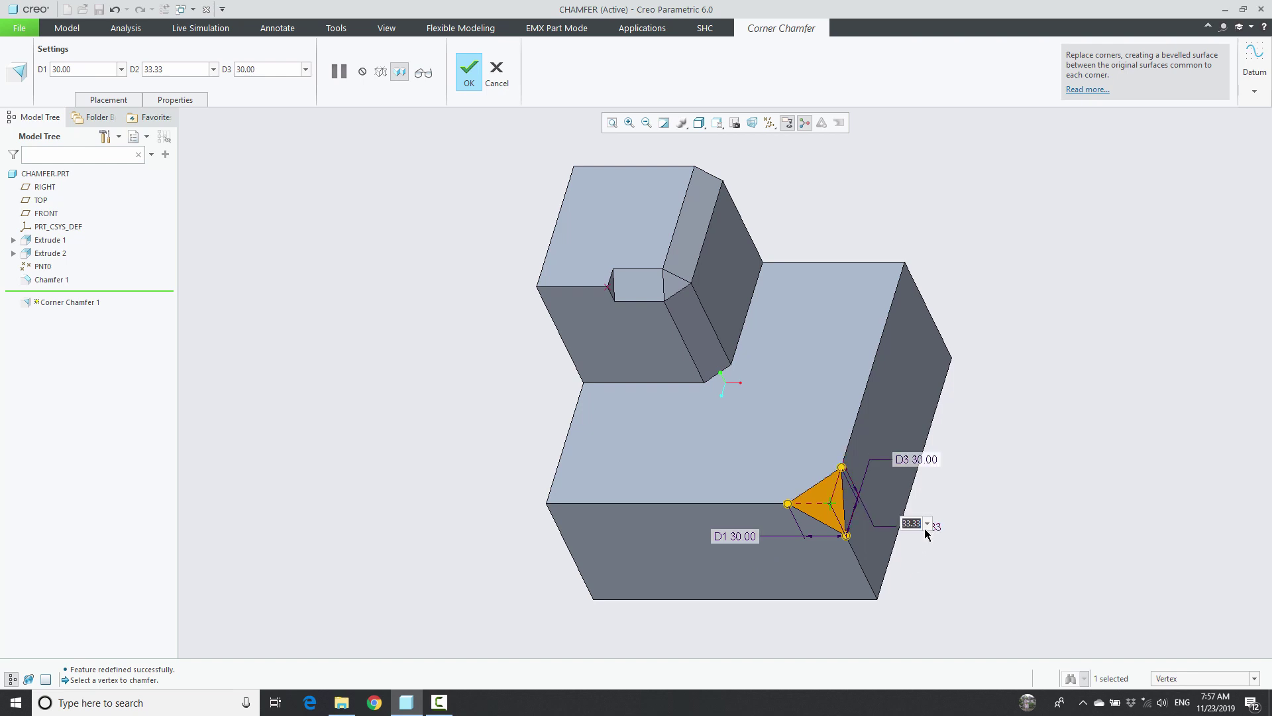
text(45)
key(Return)
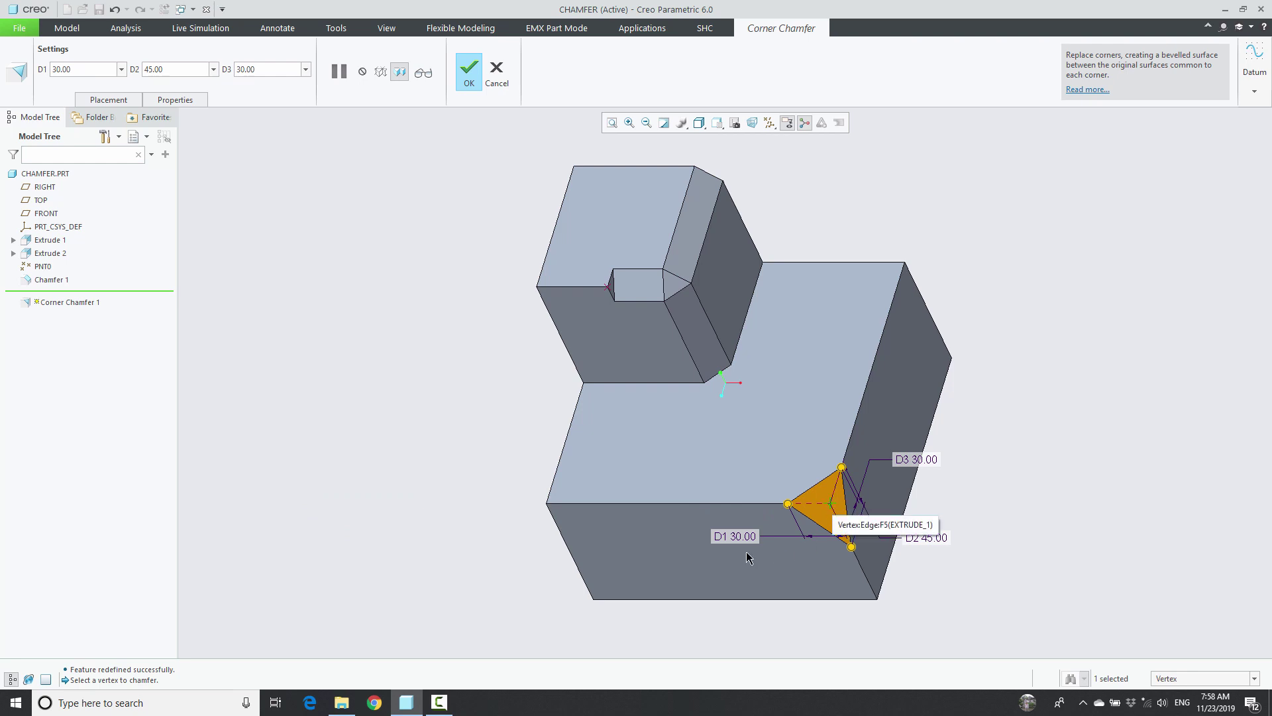
click(469, 70)
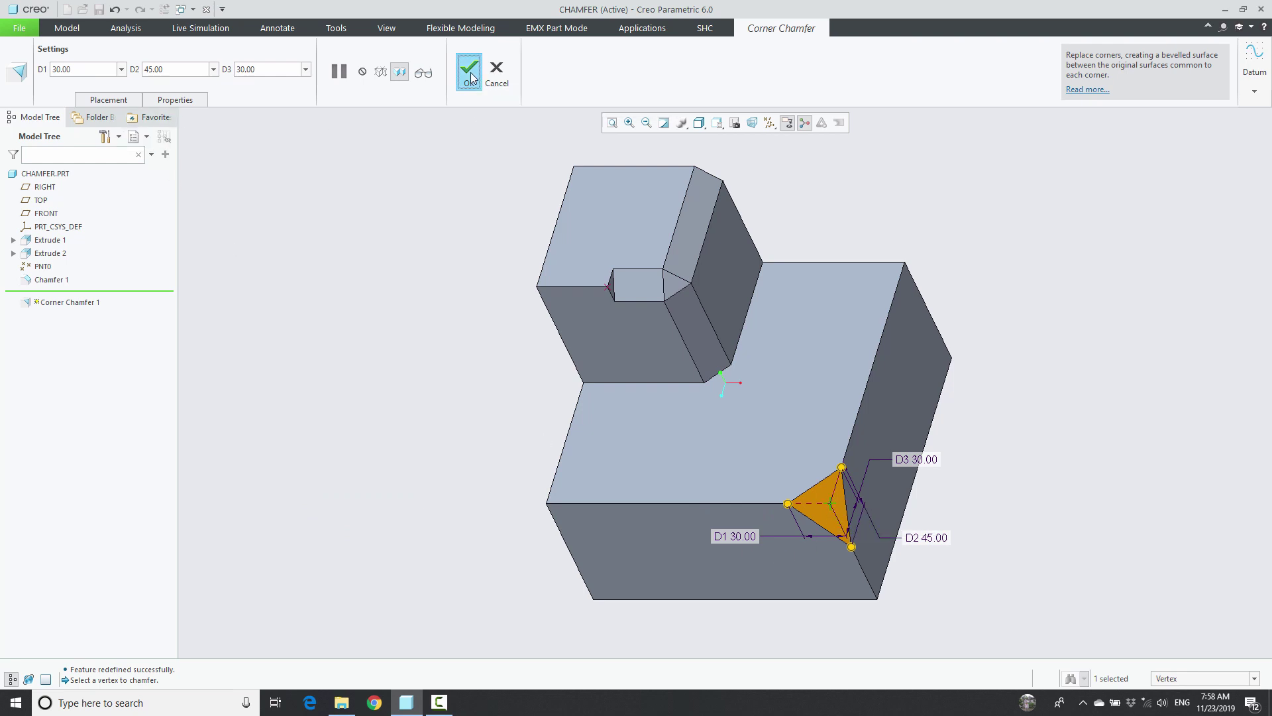
- Clear the corner chamfer selection in the graphics area
click(389, 369)
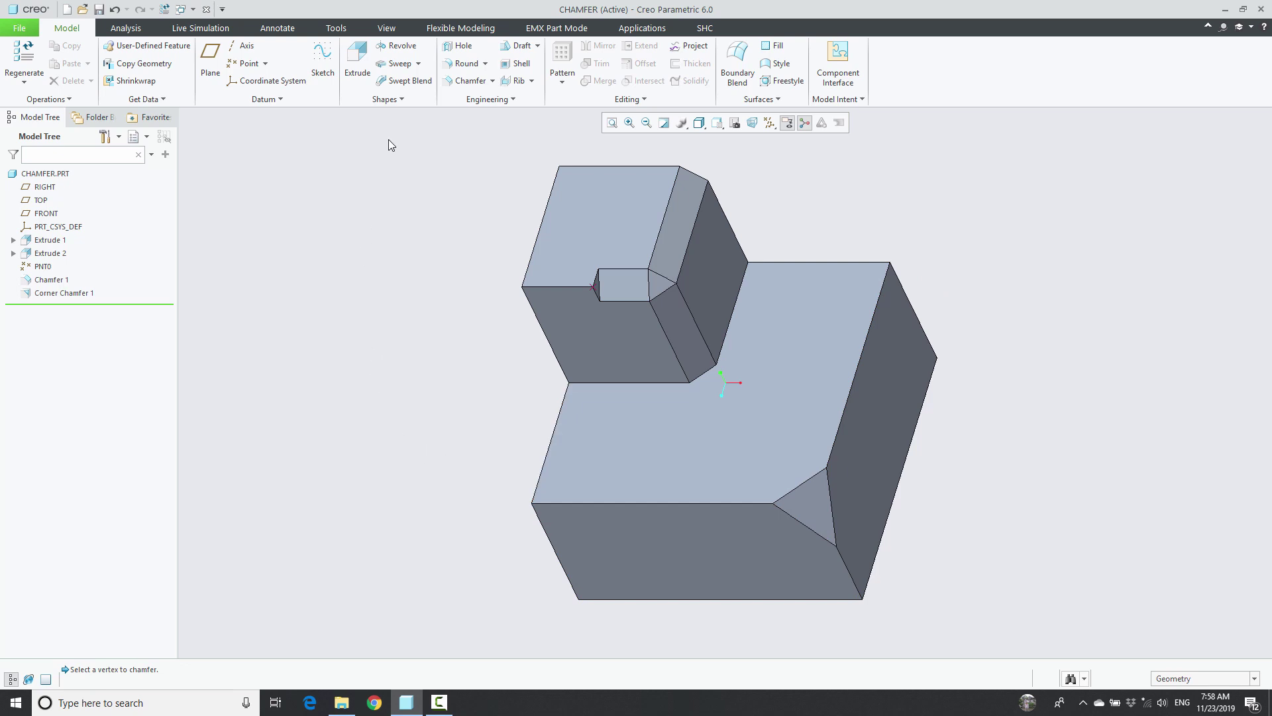
- Place a datum point on the base's left front edge with a Real offset of 45
click(240, 63)
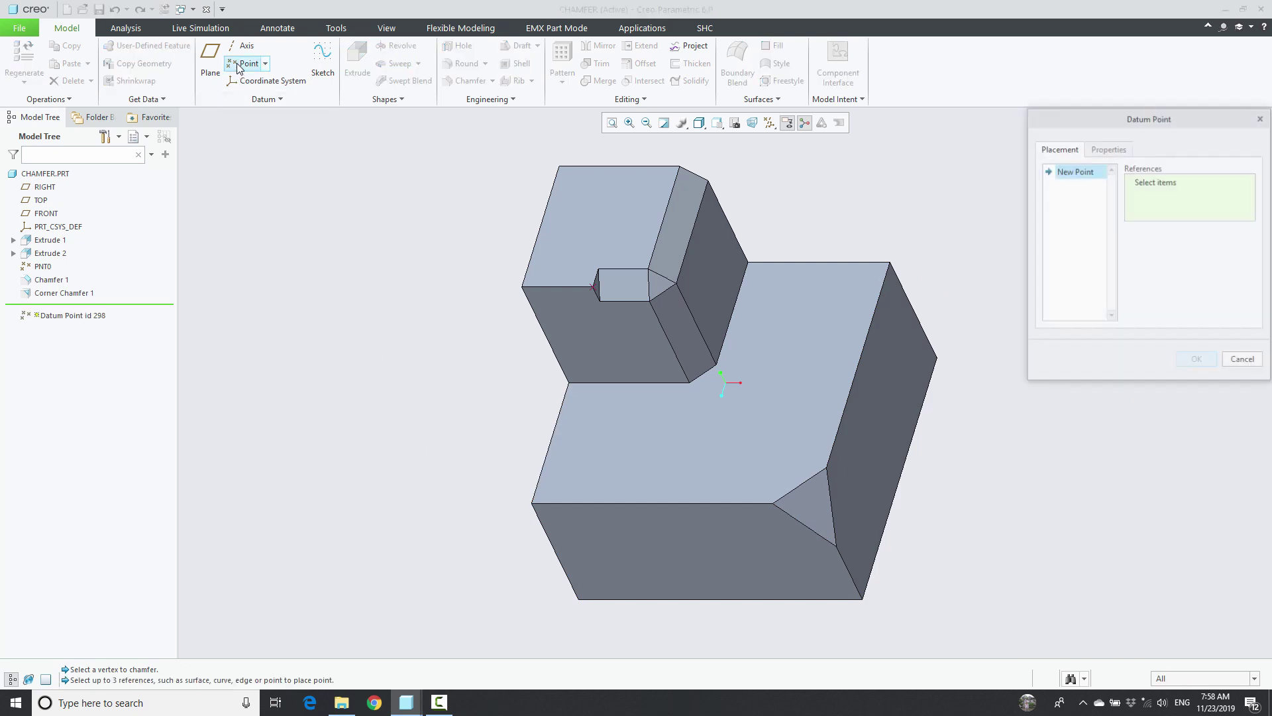
click(542, 463)
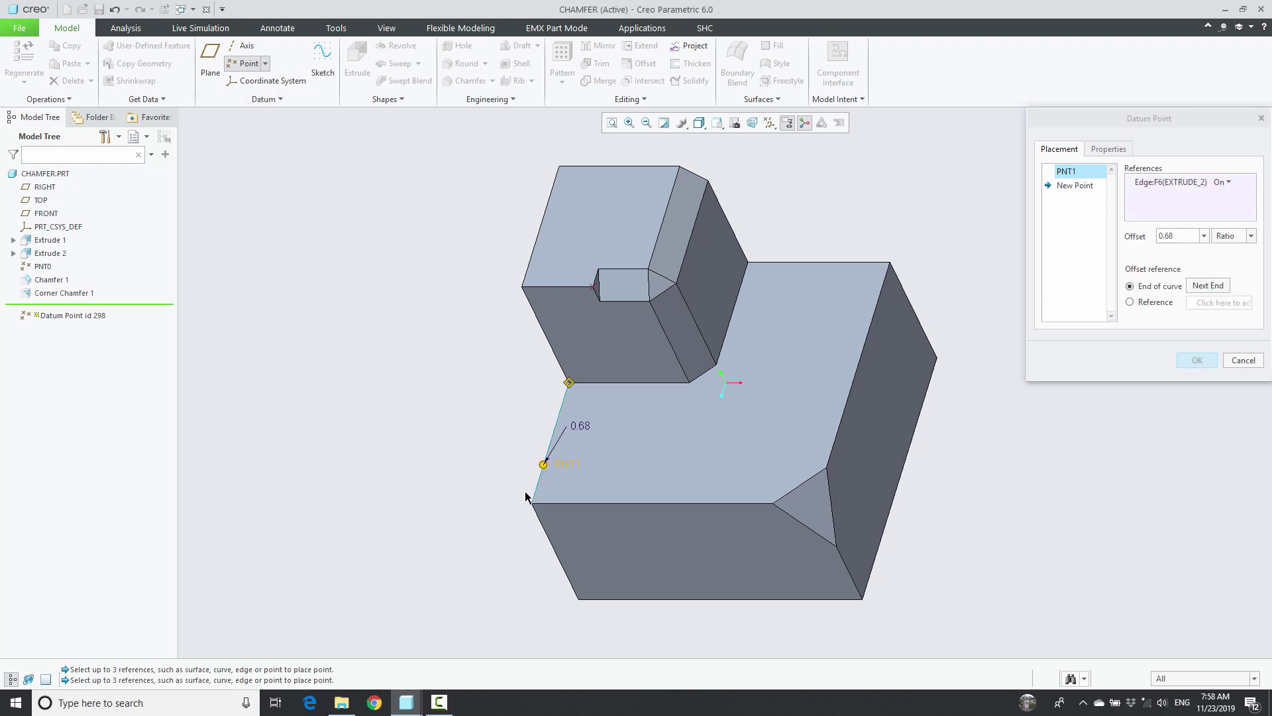
click(1244, 240)
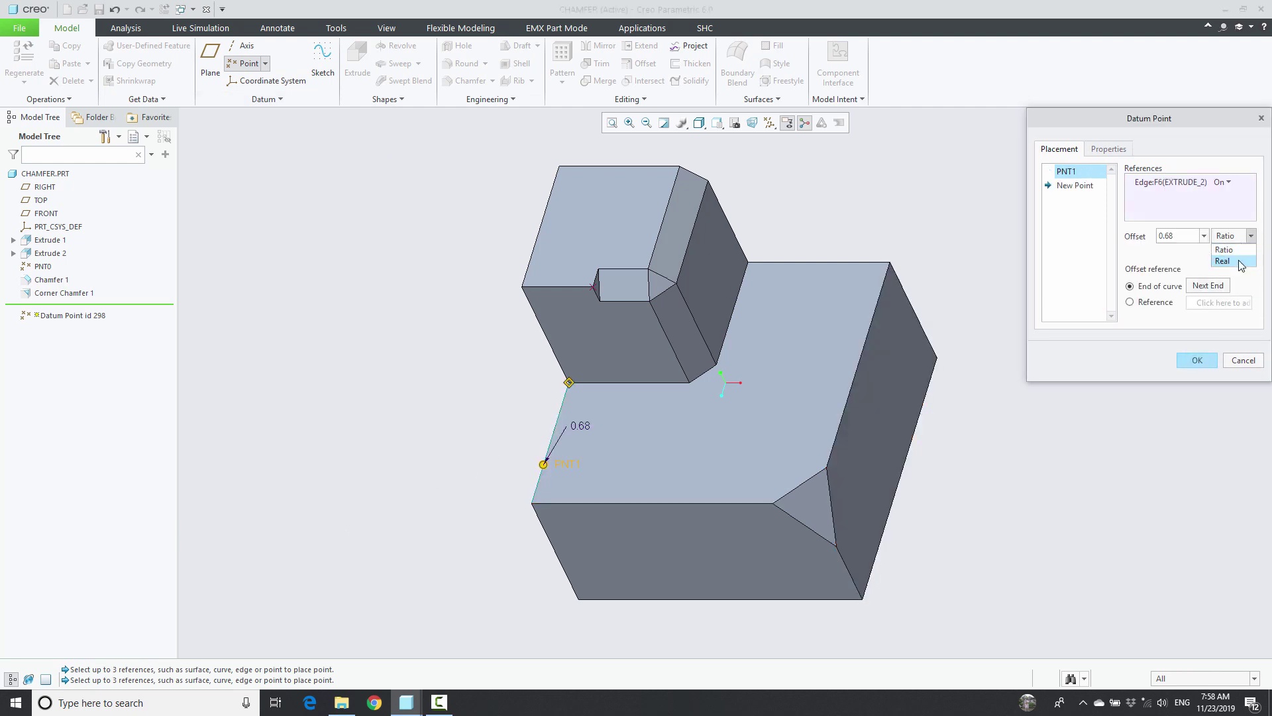
click(1241, 261)
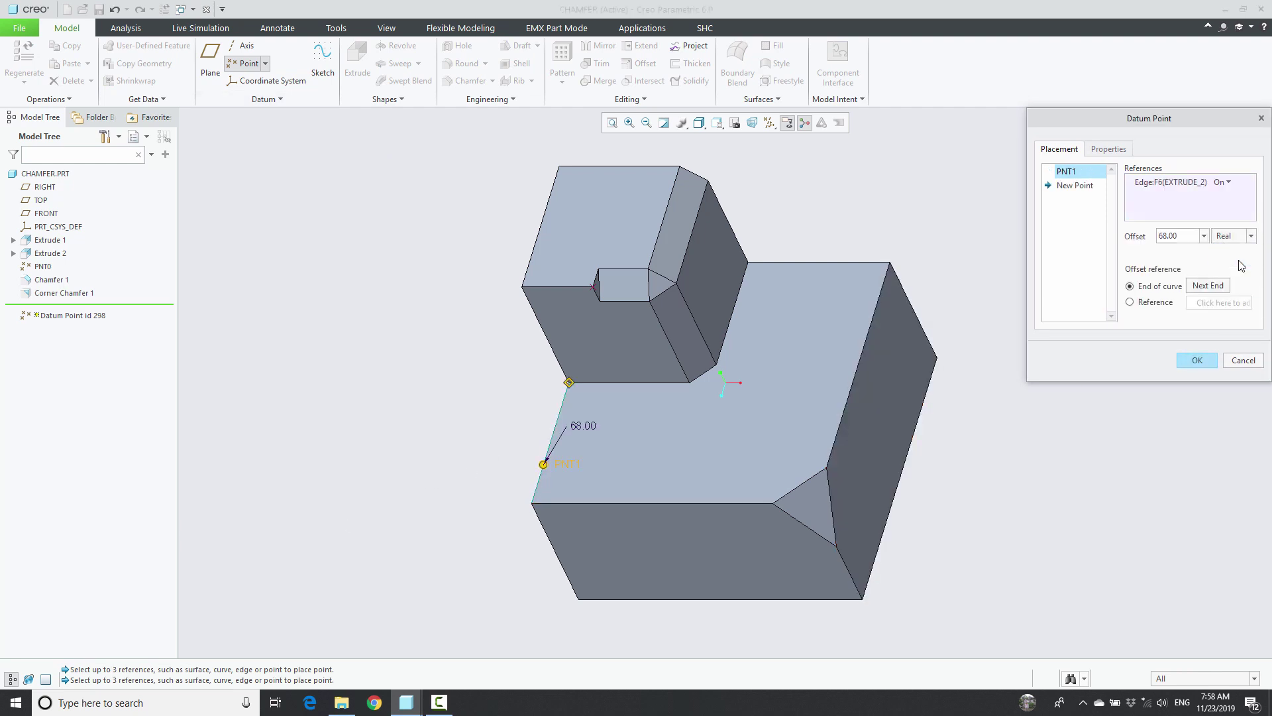
double_click(1178, 236)
text(45)
key(Return)
- Change PNT1's offset to 30, measured from the edge's lower end
double_click(1173, 237)
text(30)
key(Return)
click(1202, 290)
double_click(1186, 237)
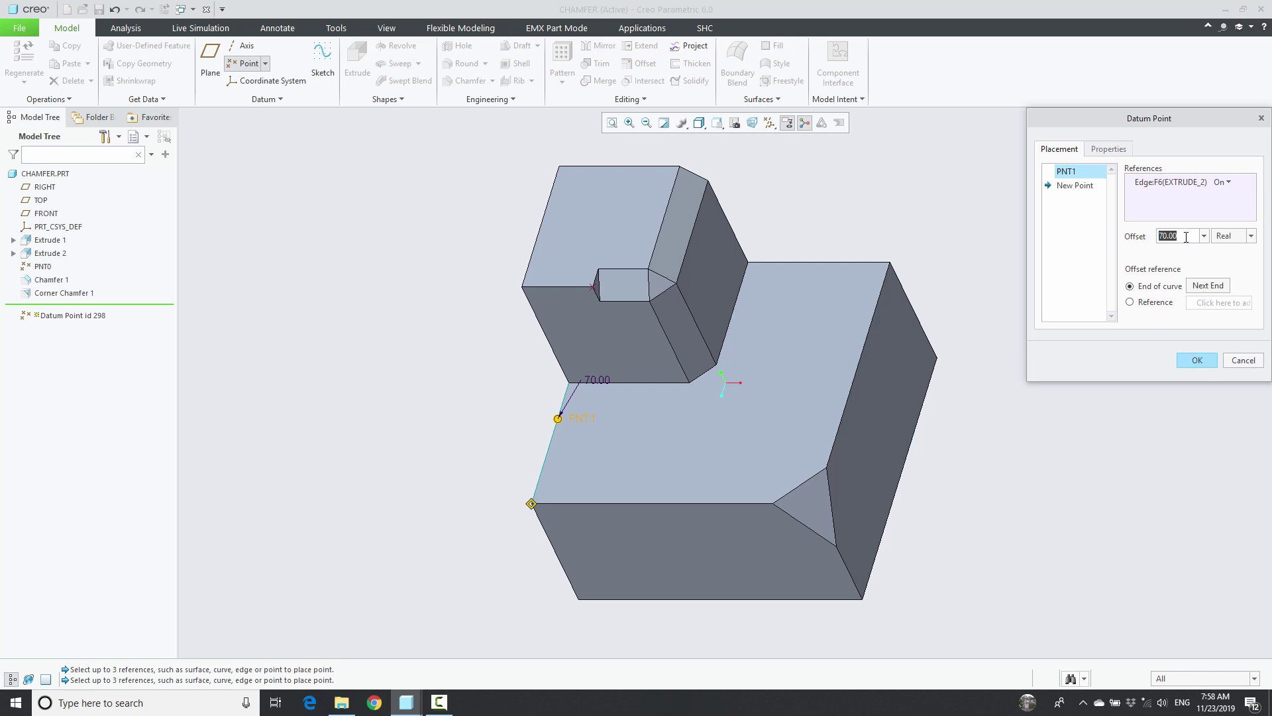
text(30)
key(Return)
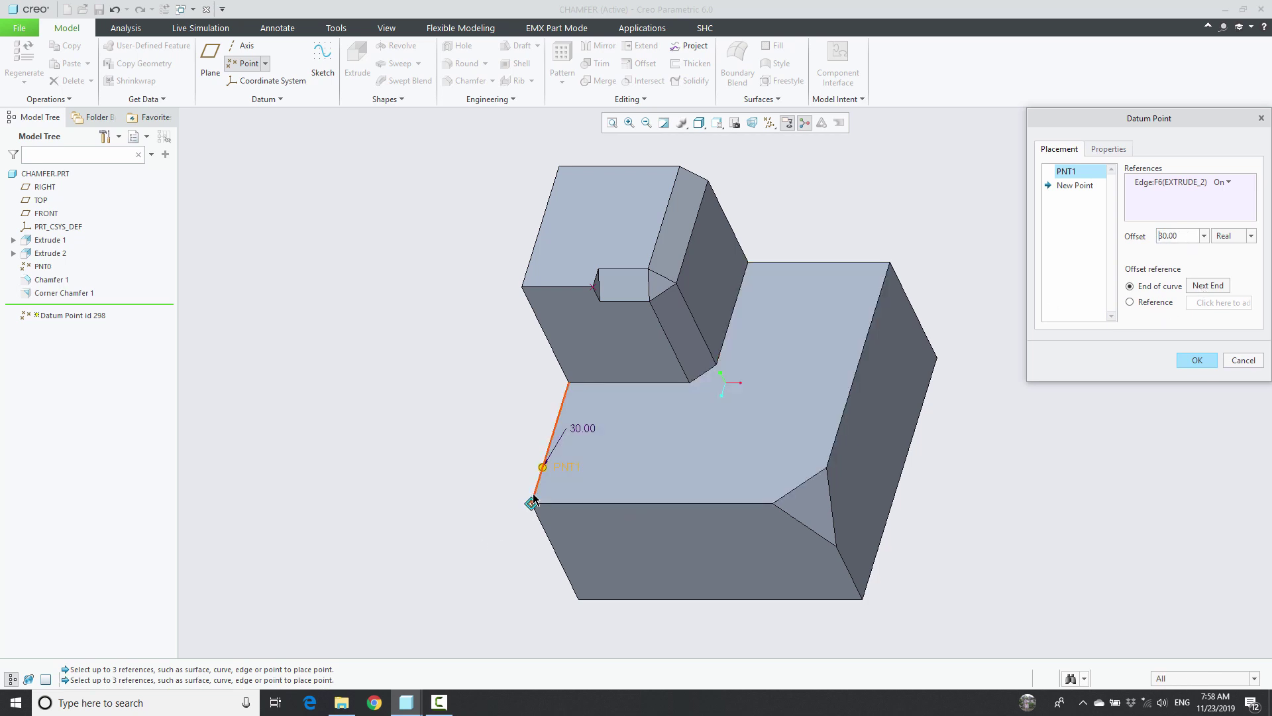
- Add PNT2 on the front bottom edge, offset 30 from the edge's left end
click(1075, 187)
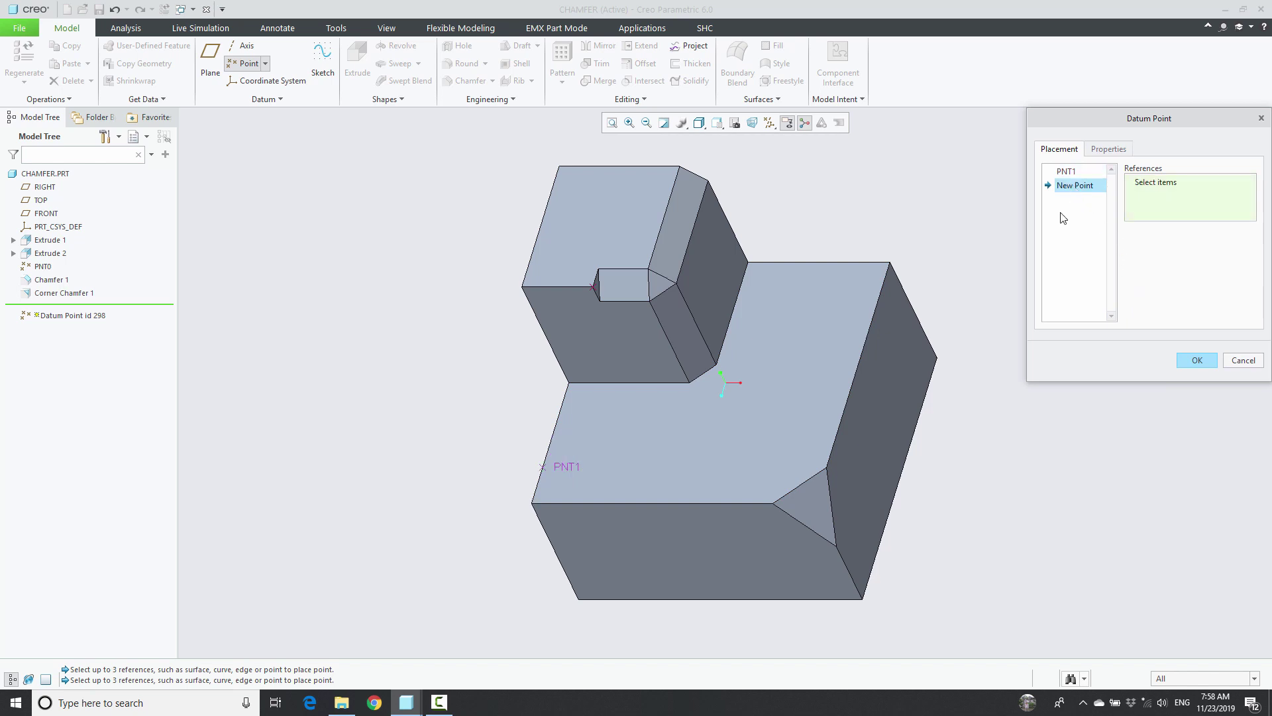
click(574, 504)
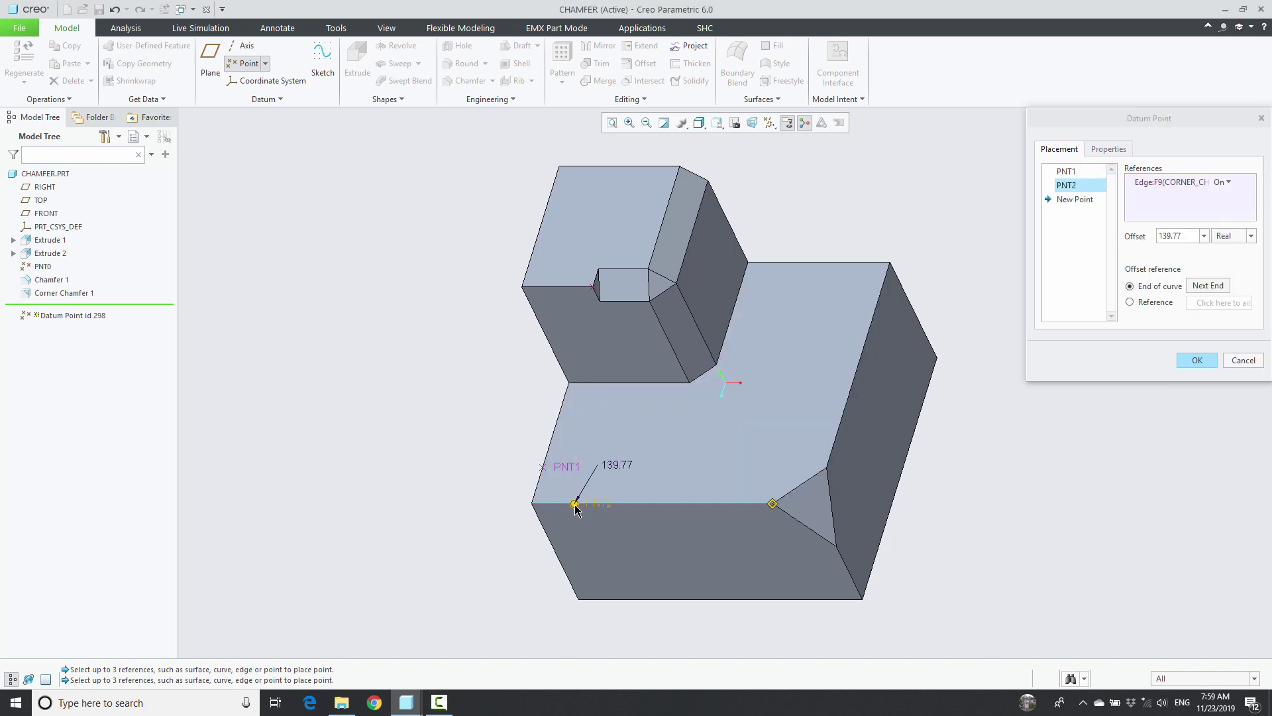
click(1203, 290)
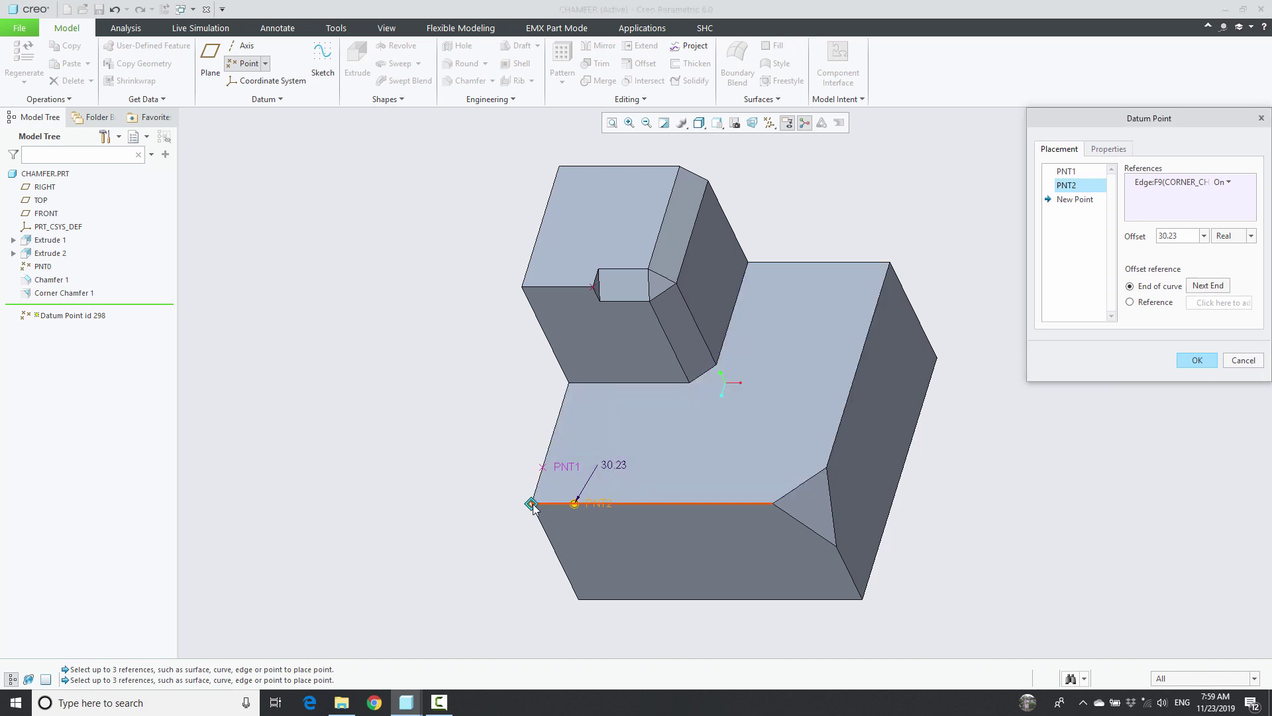
double_click(1162, 235)
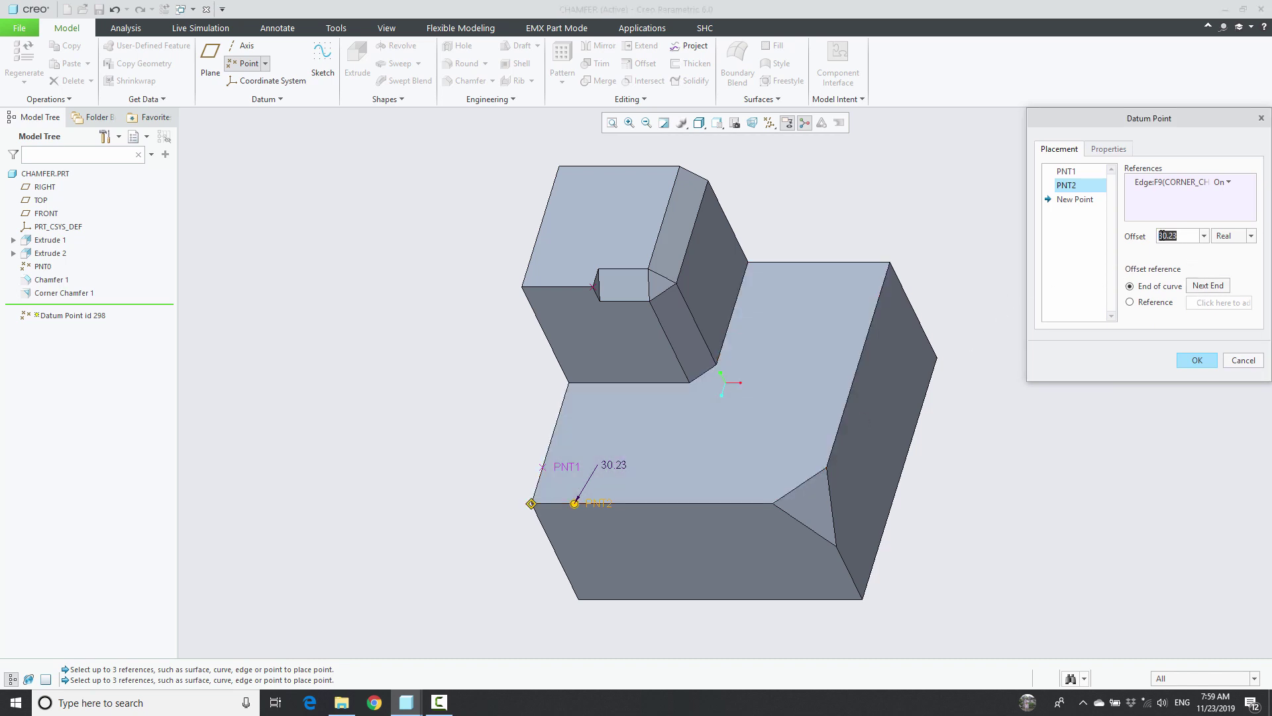
text(30)
key(Return)
- Add PNT3 on the left bottom edge at offset 45 from its other end, and finish the point set
click(1082, 198)
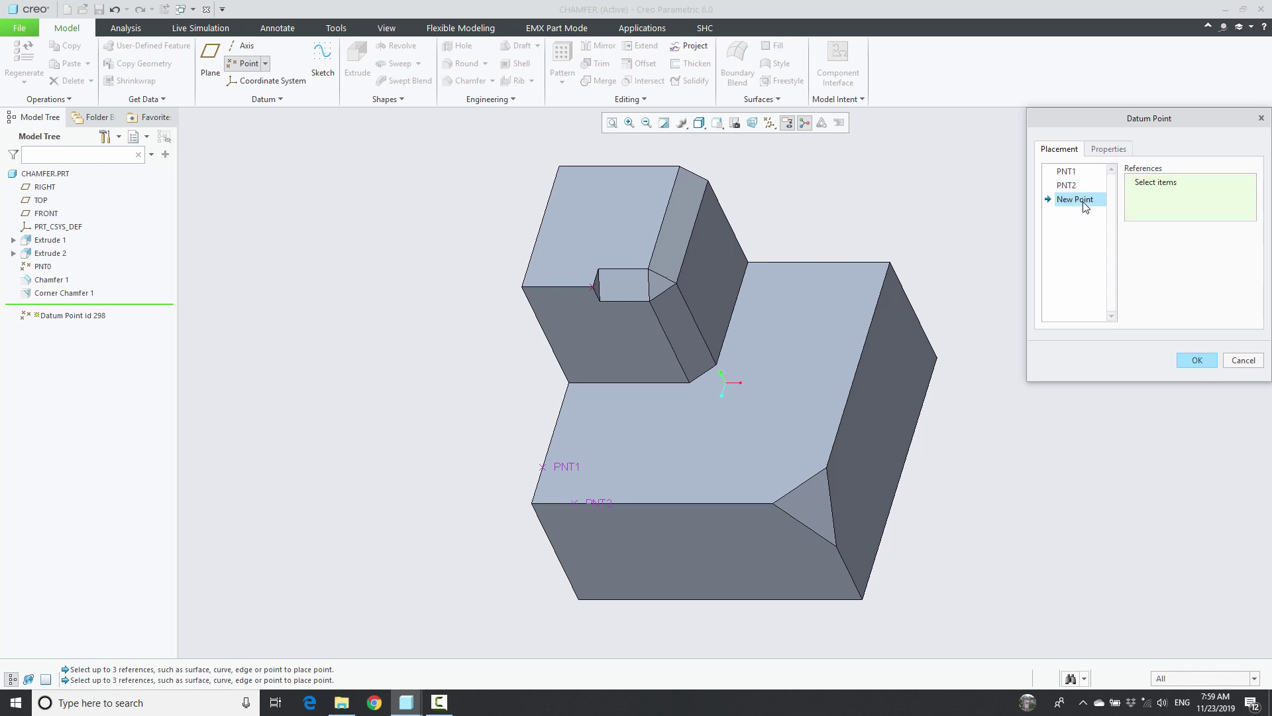
click(556, 550)
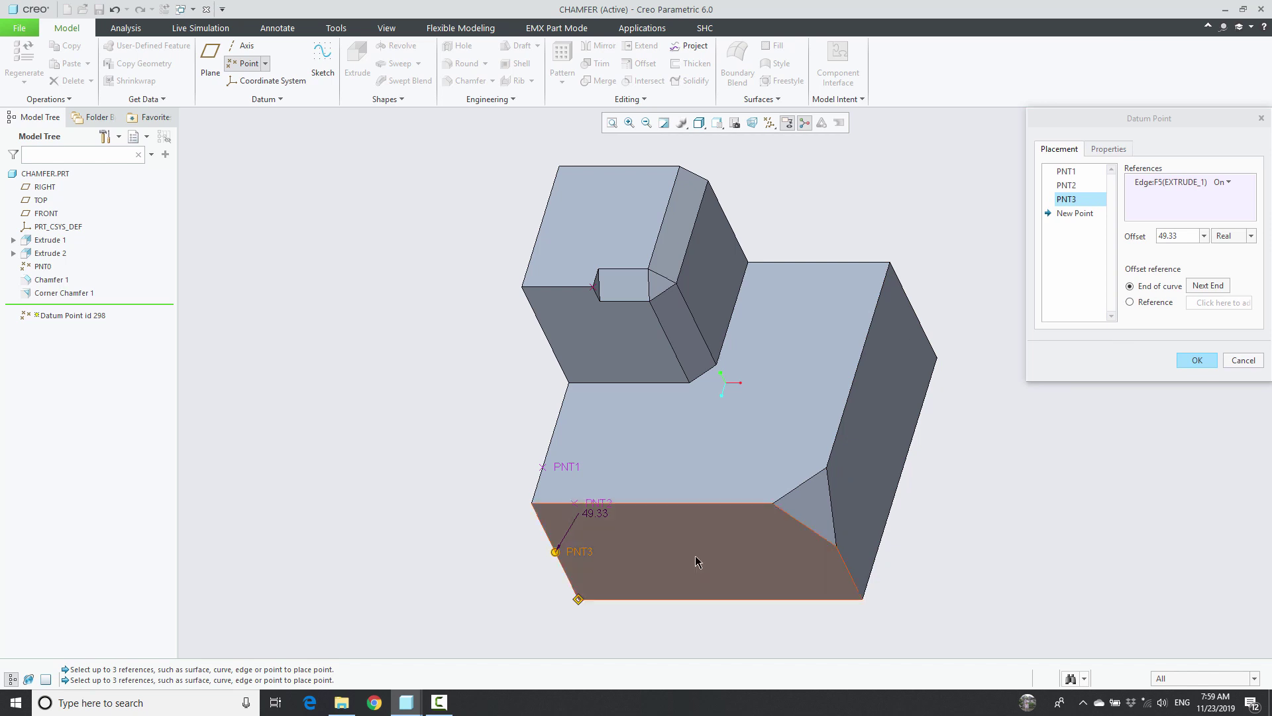
click(1201, 292)
double_click(1179, 236)
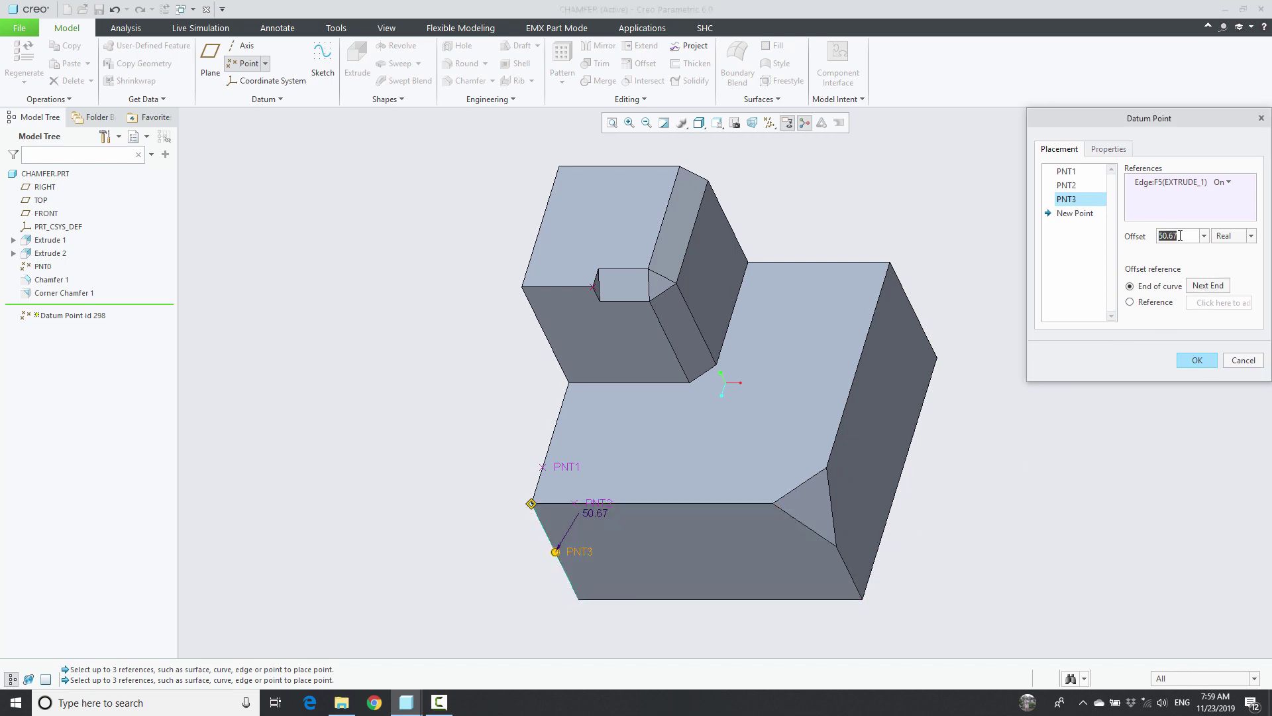
text(45)
key(Return)
click(1197, 360)
click(397, 398)
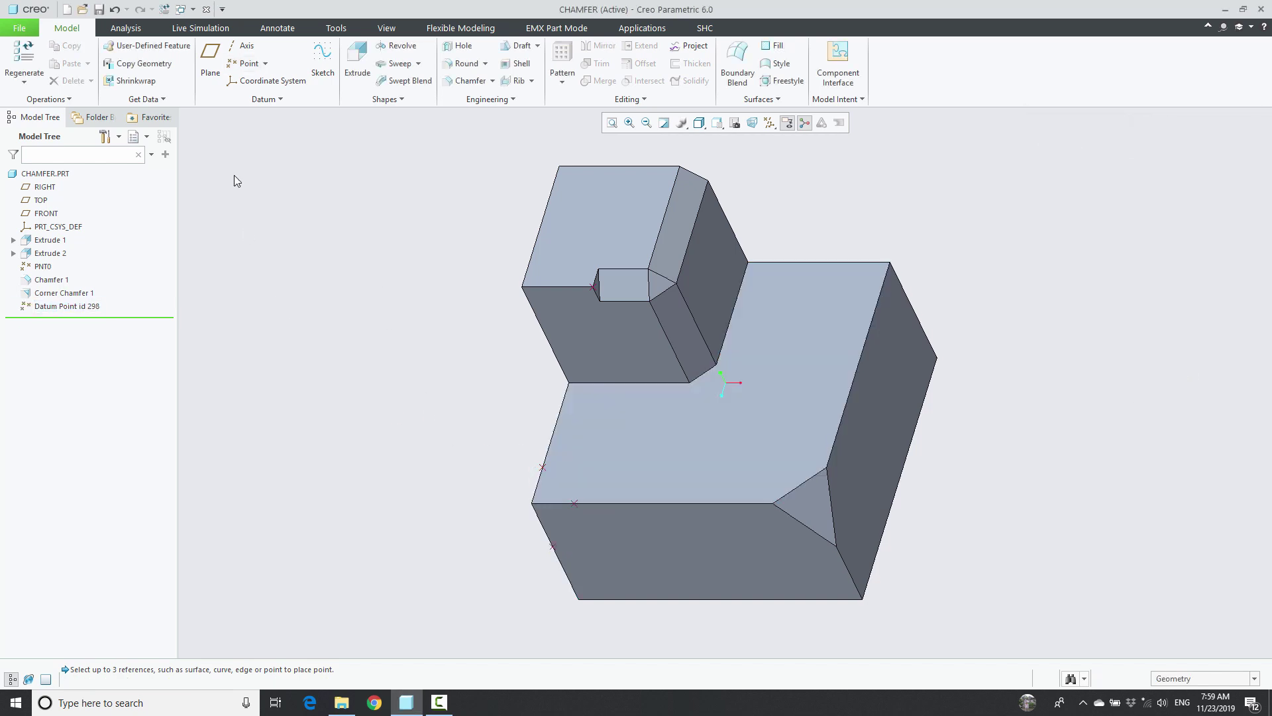
- Create datum plane DTM1 through points PNT1, PNT2 and PNT3
click(210, 59)
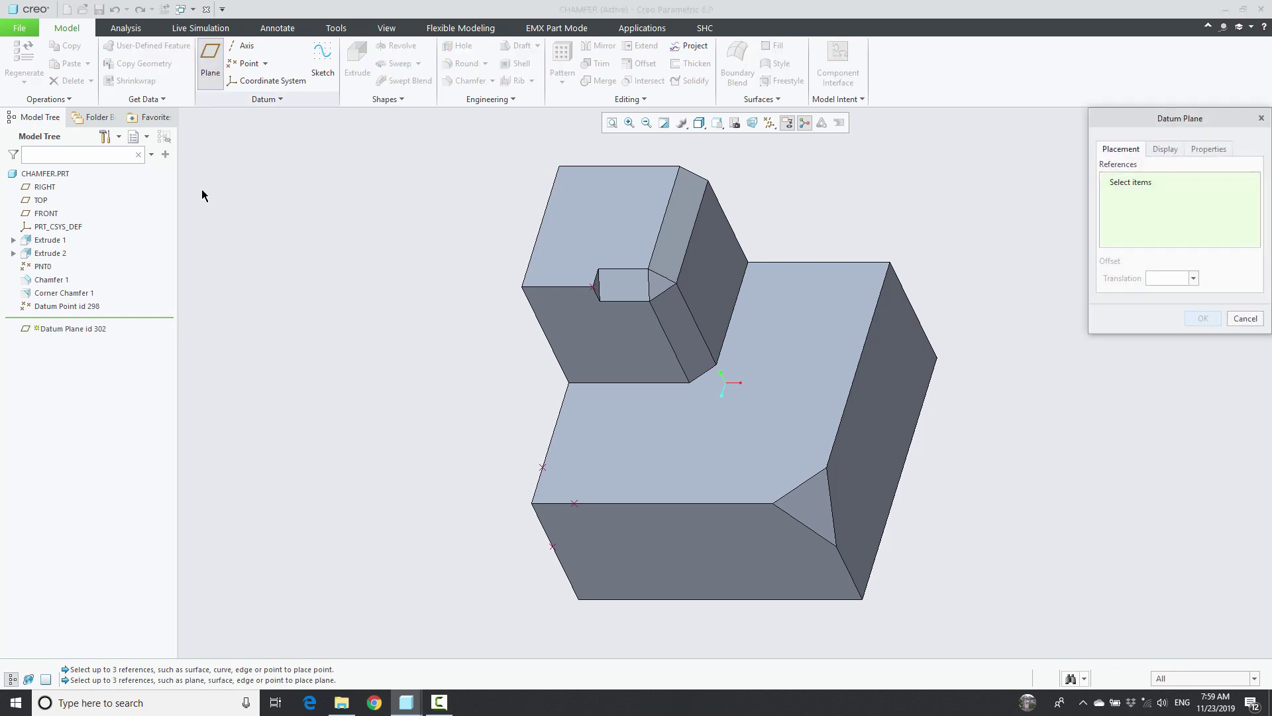
click(540, 469)
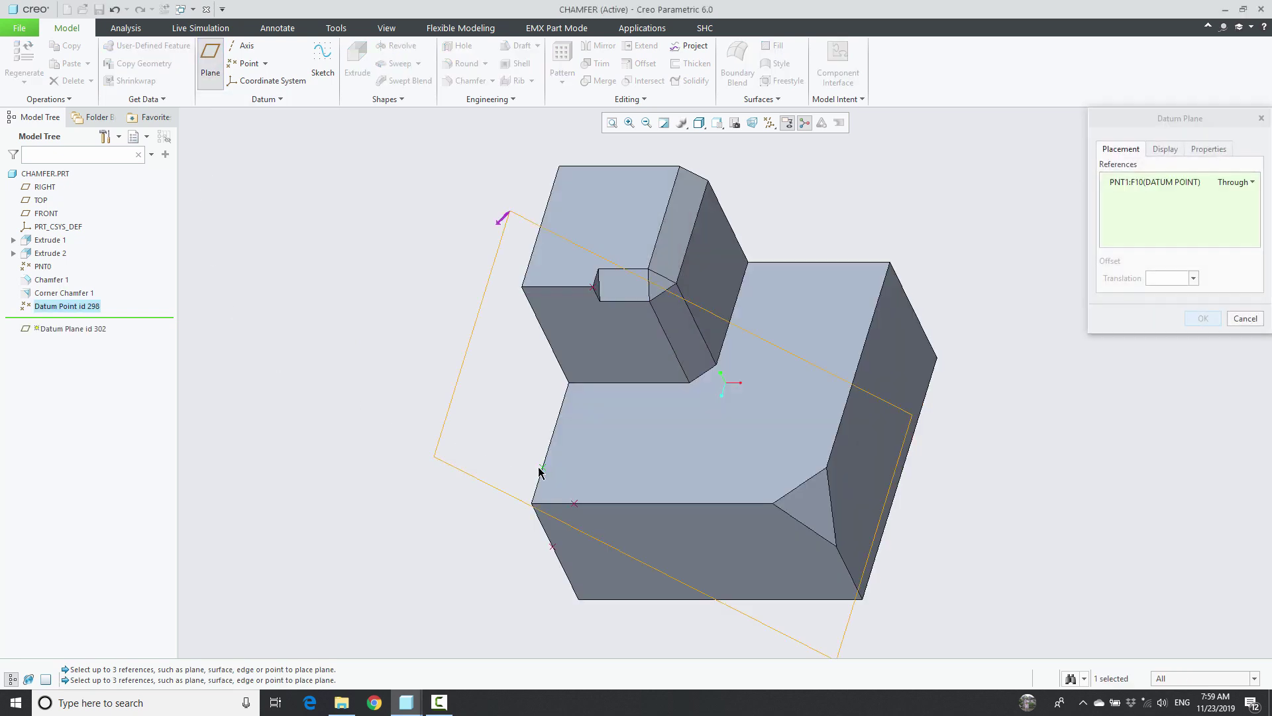
ctrl+click(552, 545)
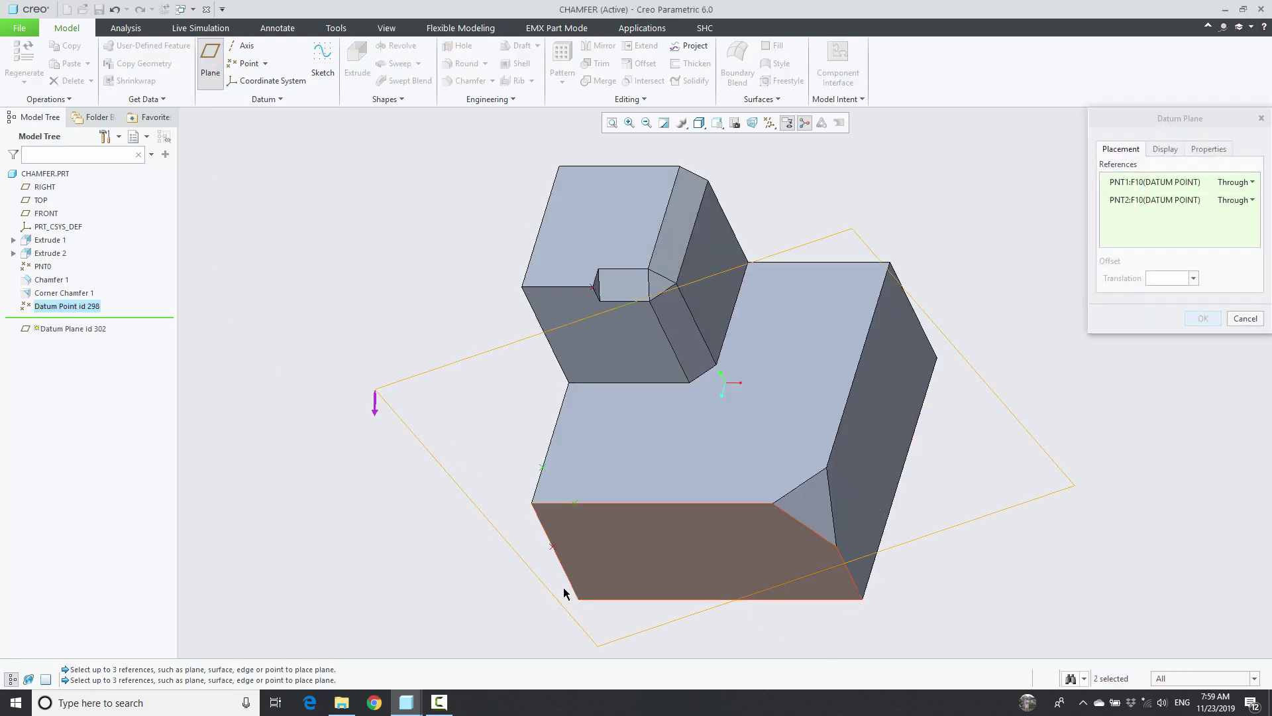
ctrl+click(552, 549)
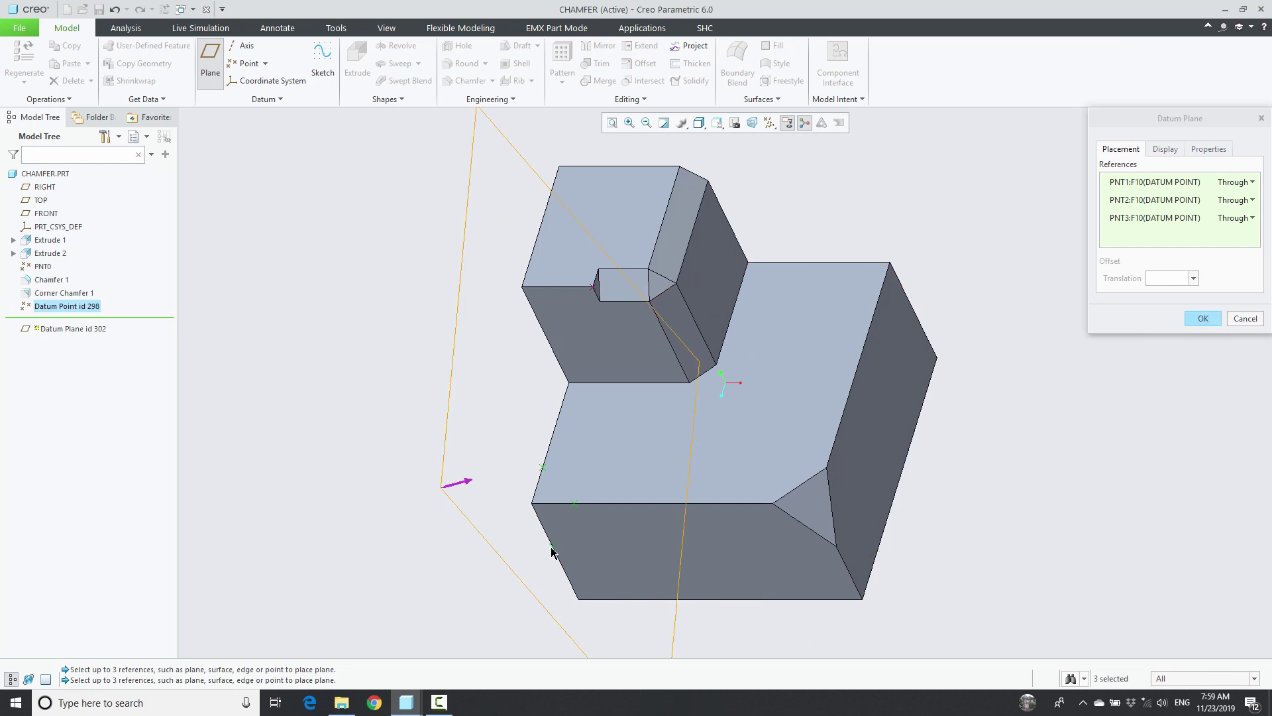
click(1202, 319)
- Turn on datum plane display and select the new DTM1 plane
click(769, 123)
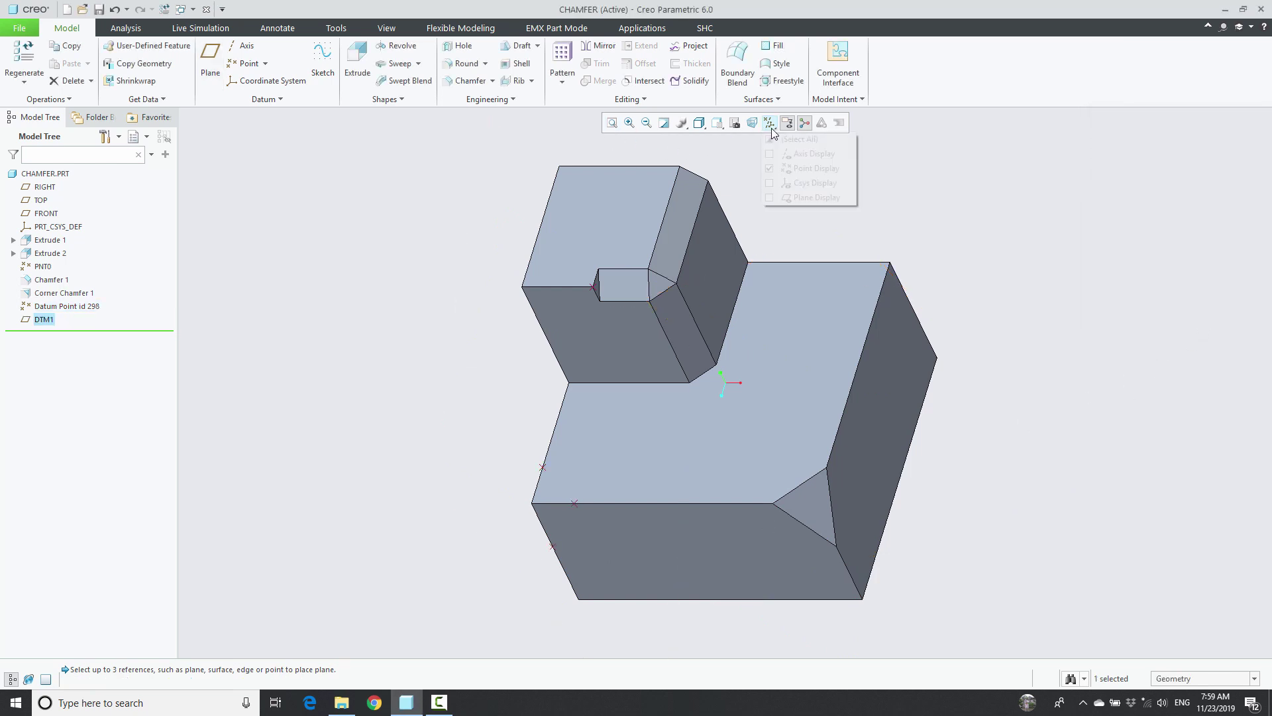
click(770, 198)
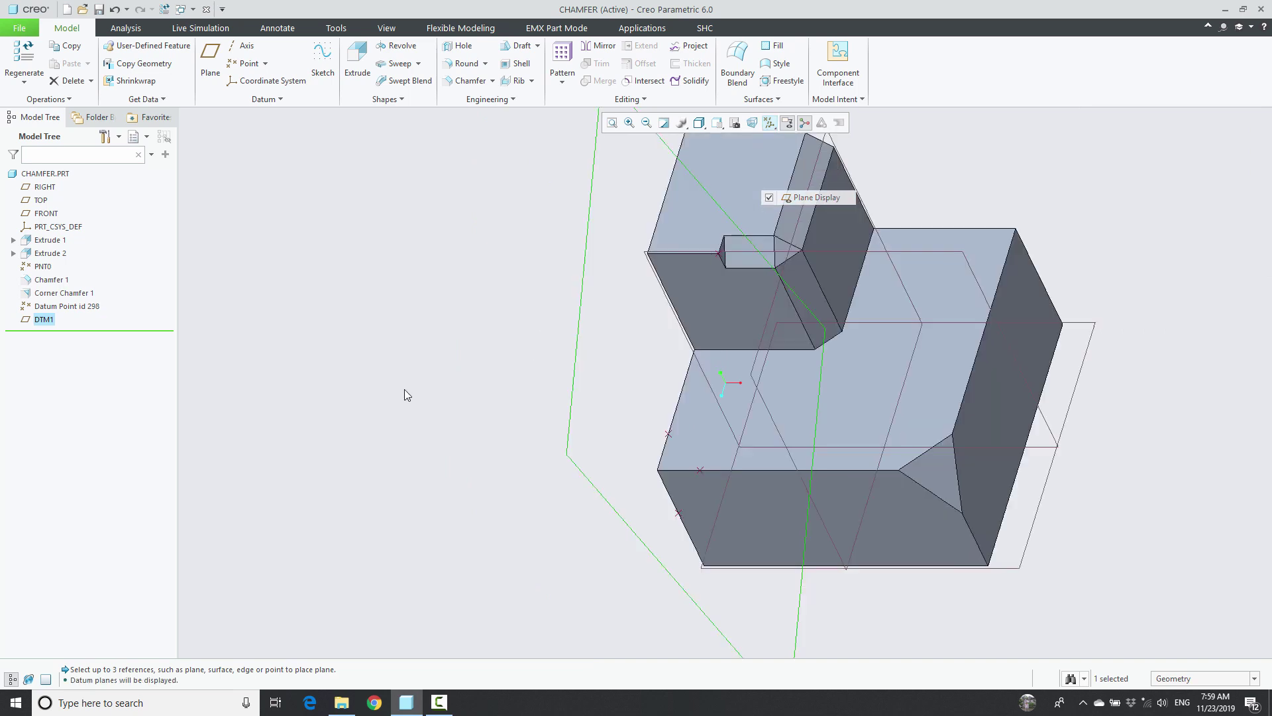
click(424, 333)
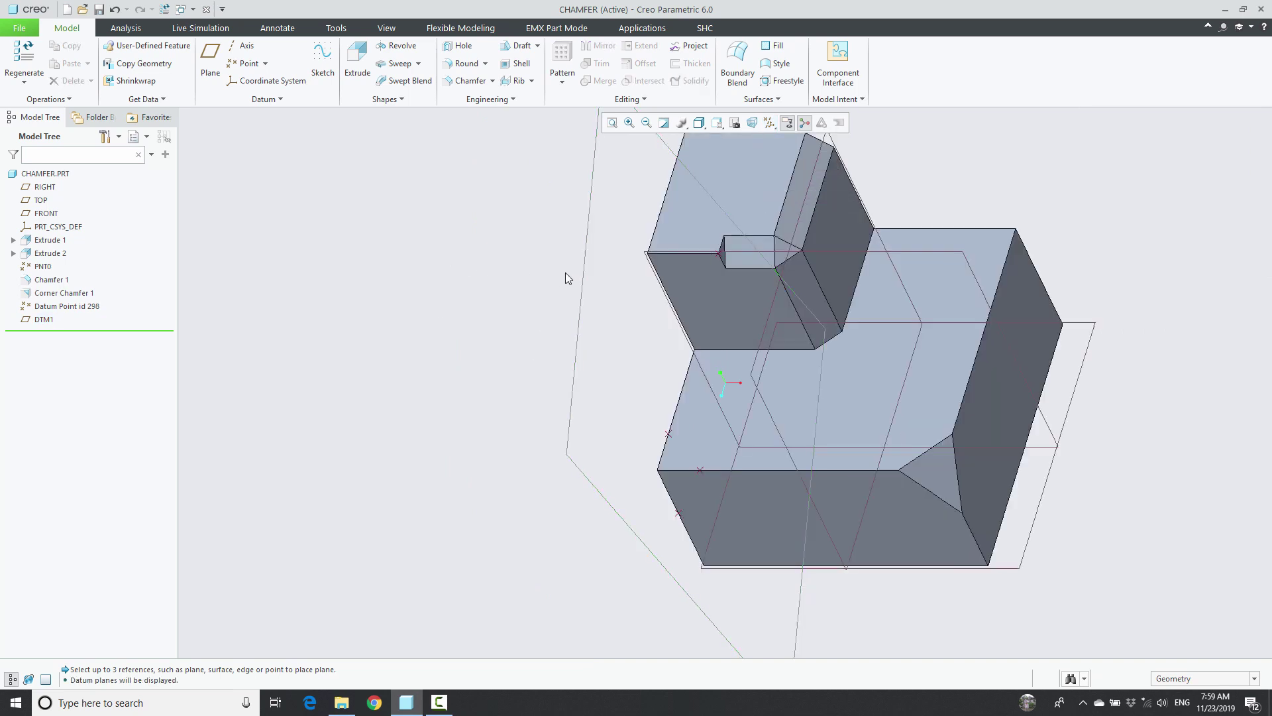
click(580, 278)
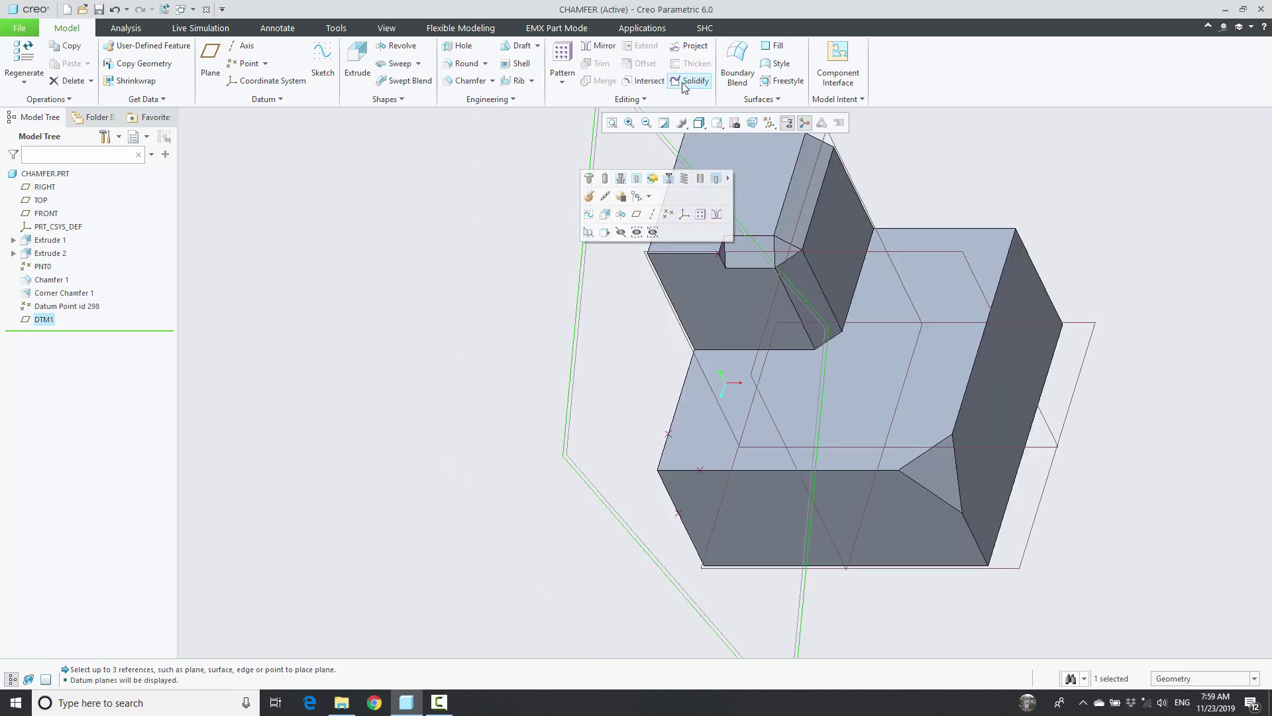
- Solidify DTM1 as a remove-material cut, then reopen it and flip the removed side
click(689, 81)
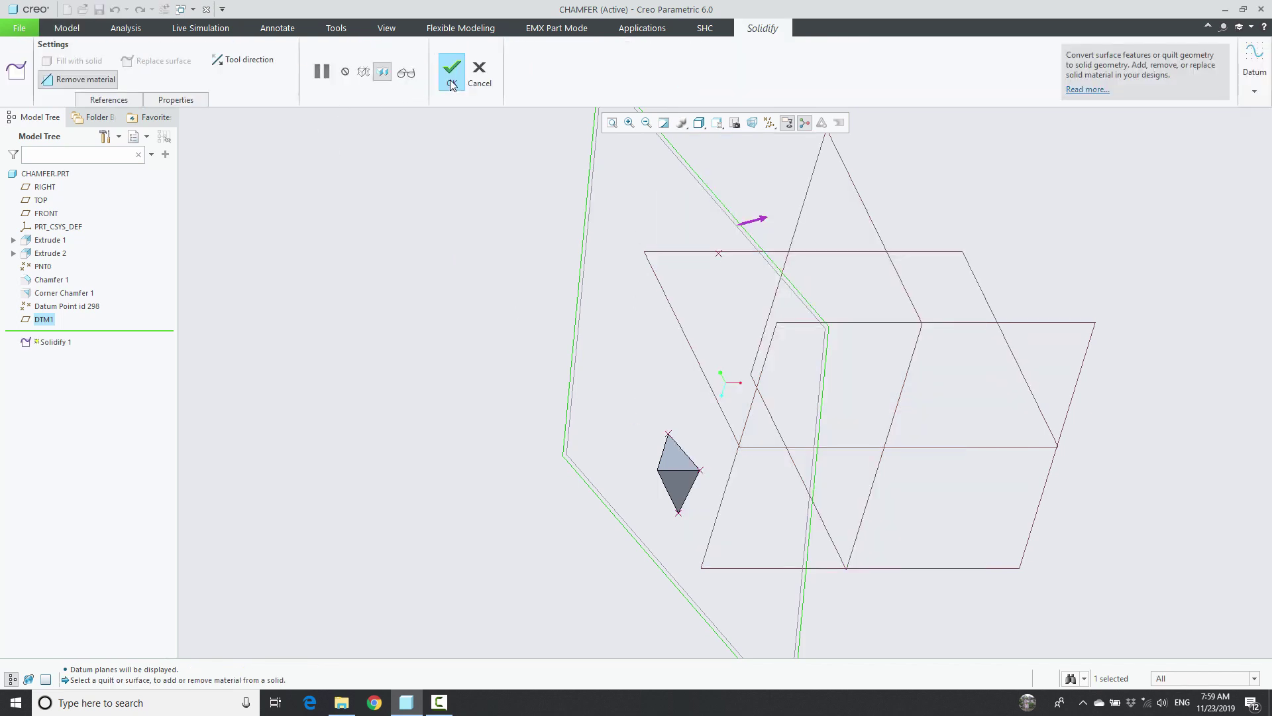
click(451, 80)
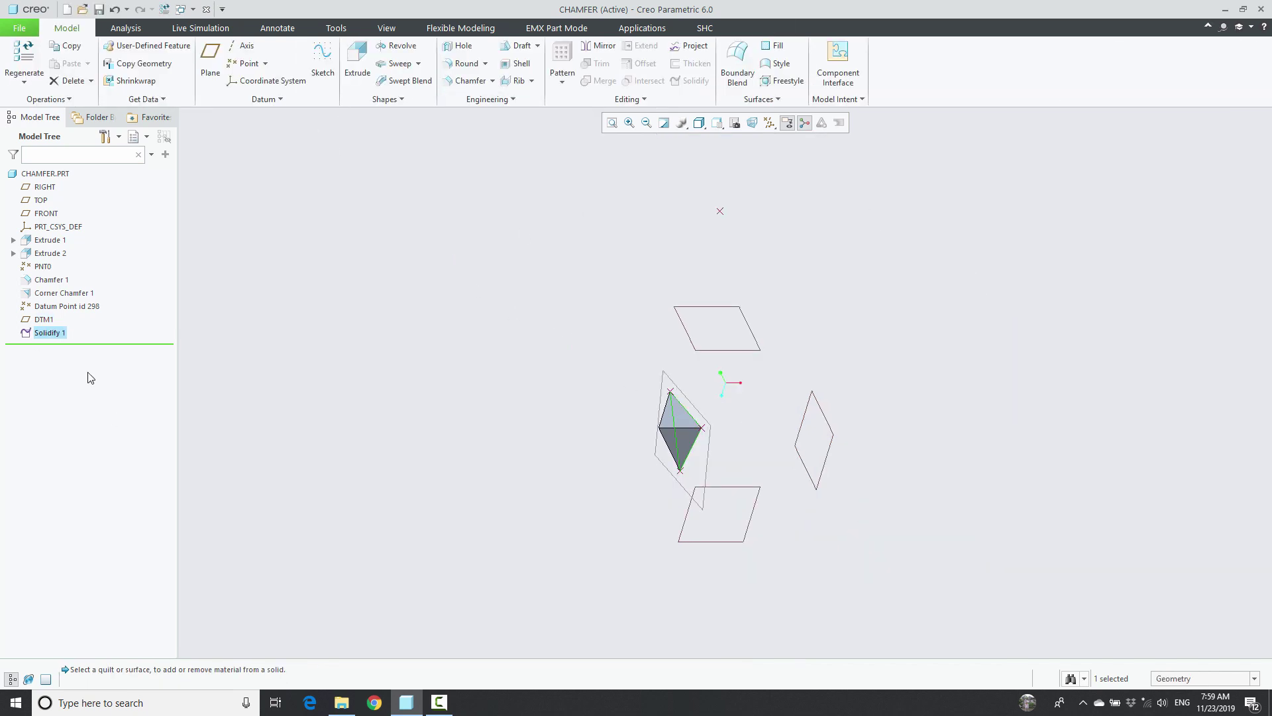
click(49, 332)
click(81, 260)
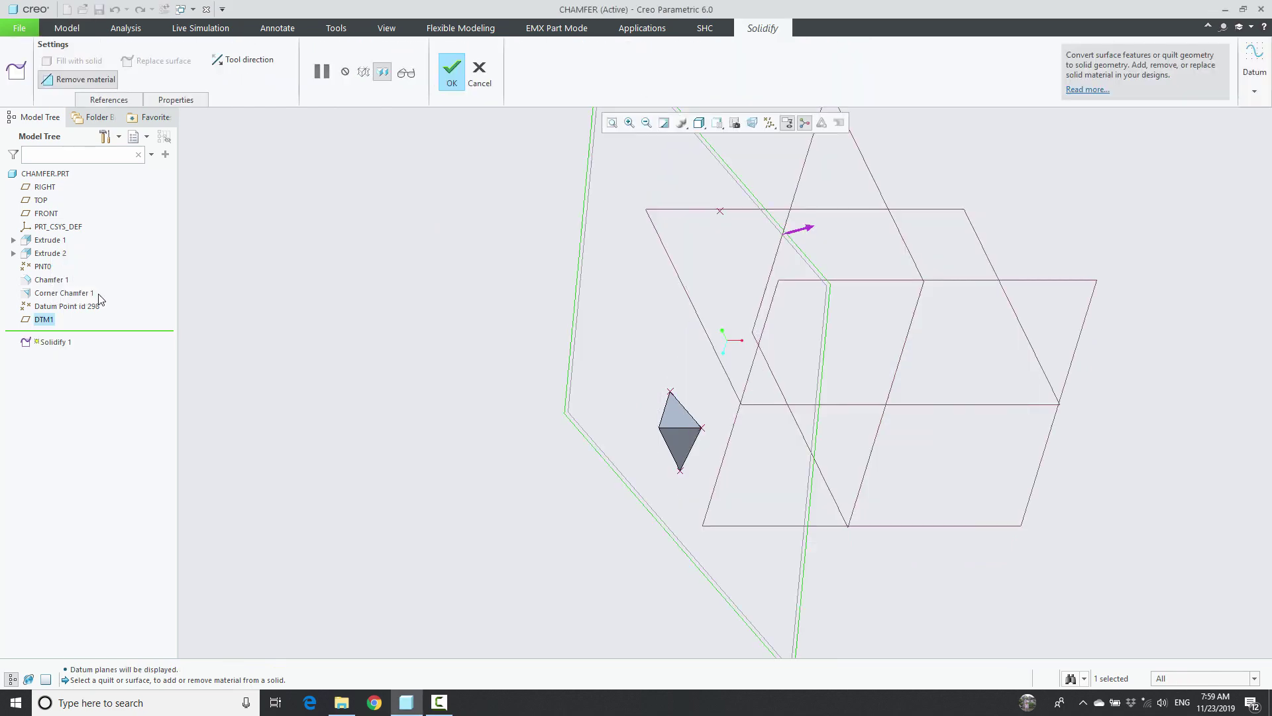
click(809, 228)
- Orbit to inspect the flipped cut, then cancel and discard the Solidify 1 edits
mouse_move(508, 389)
middle_down()
mouse_move(467, 325)
mouse_move(468, 344)
middle_up()
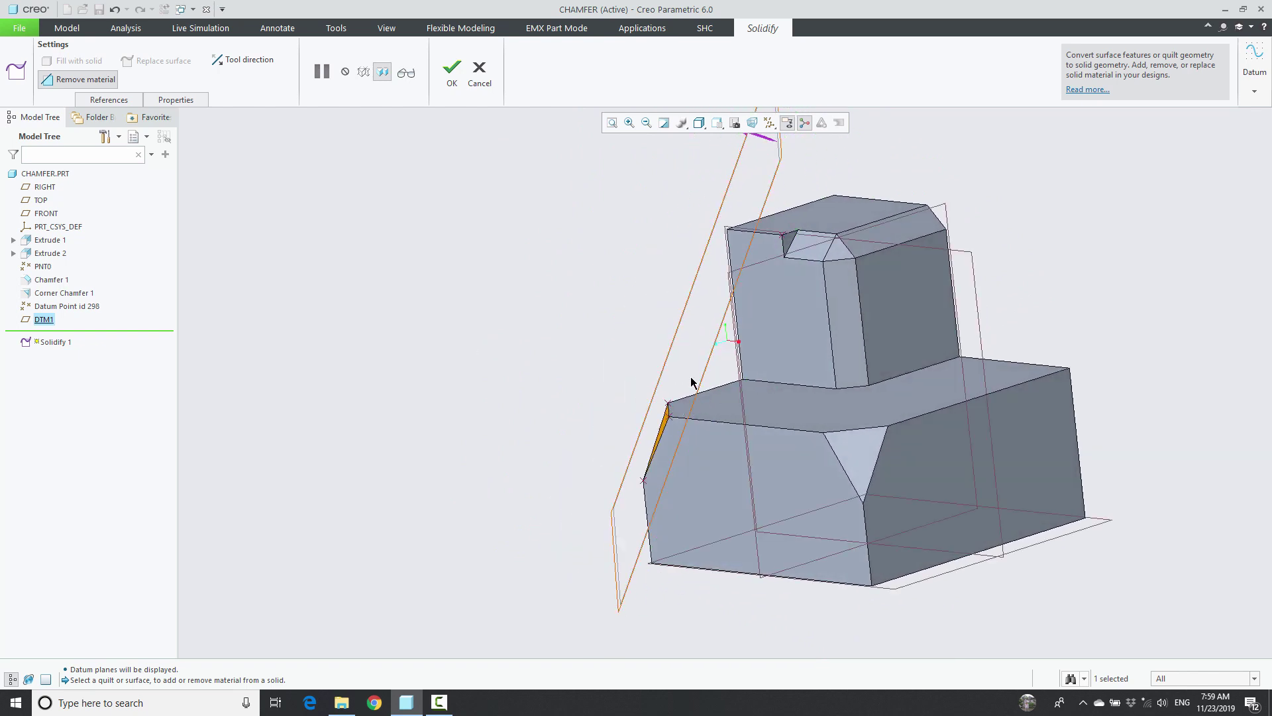
middle_drag(693, 376, 681, 369)
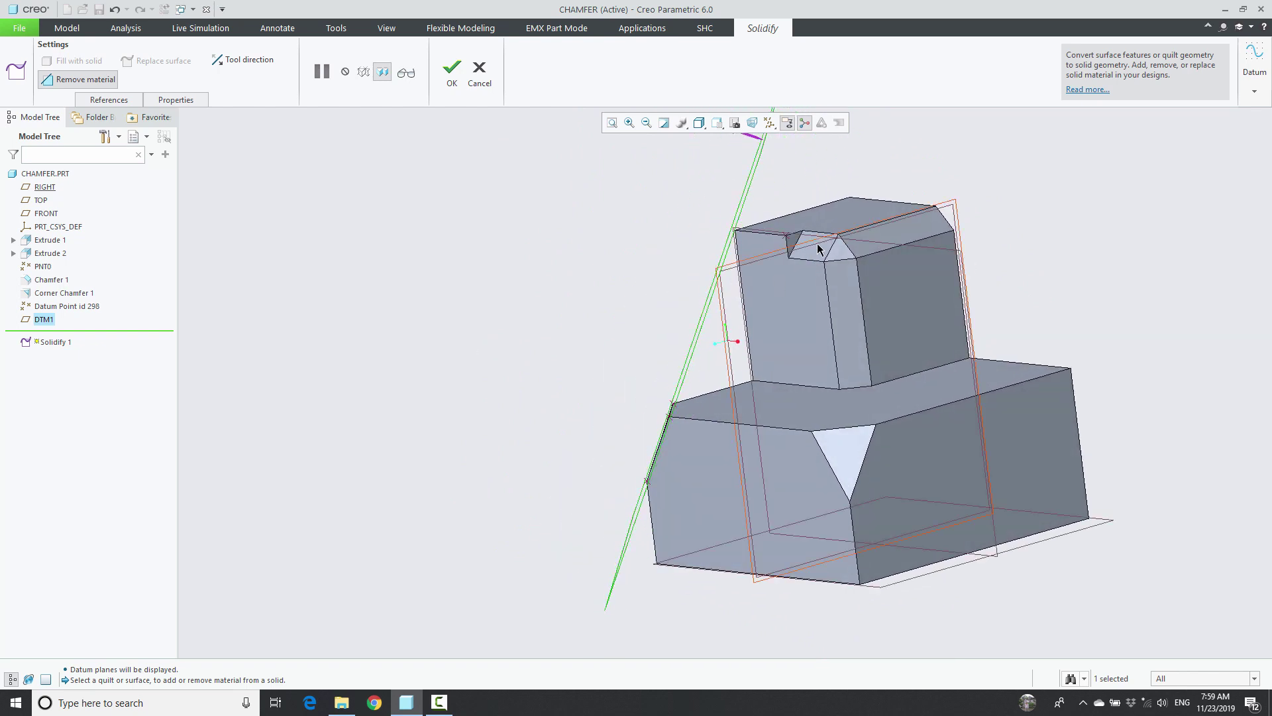
mouse_move(779, 272)
middle_down()
mouse_move(511, 347)
mouse_move(554, 292)
middle_up()
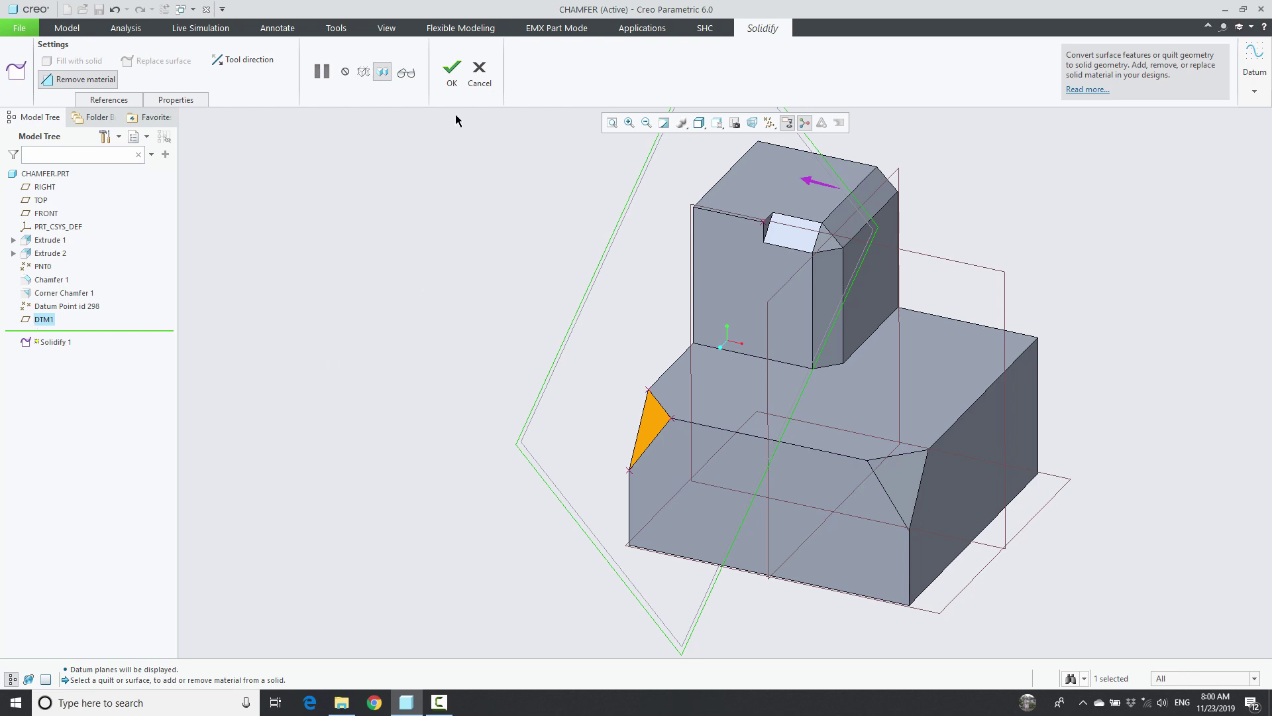
click(479, 85)
click(636, 376)
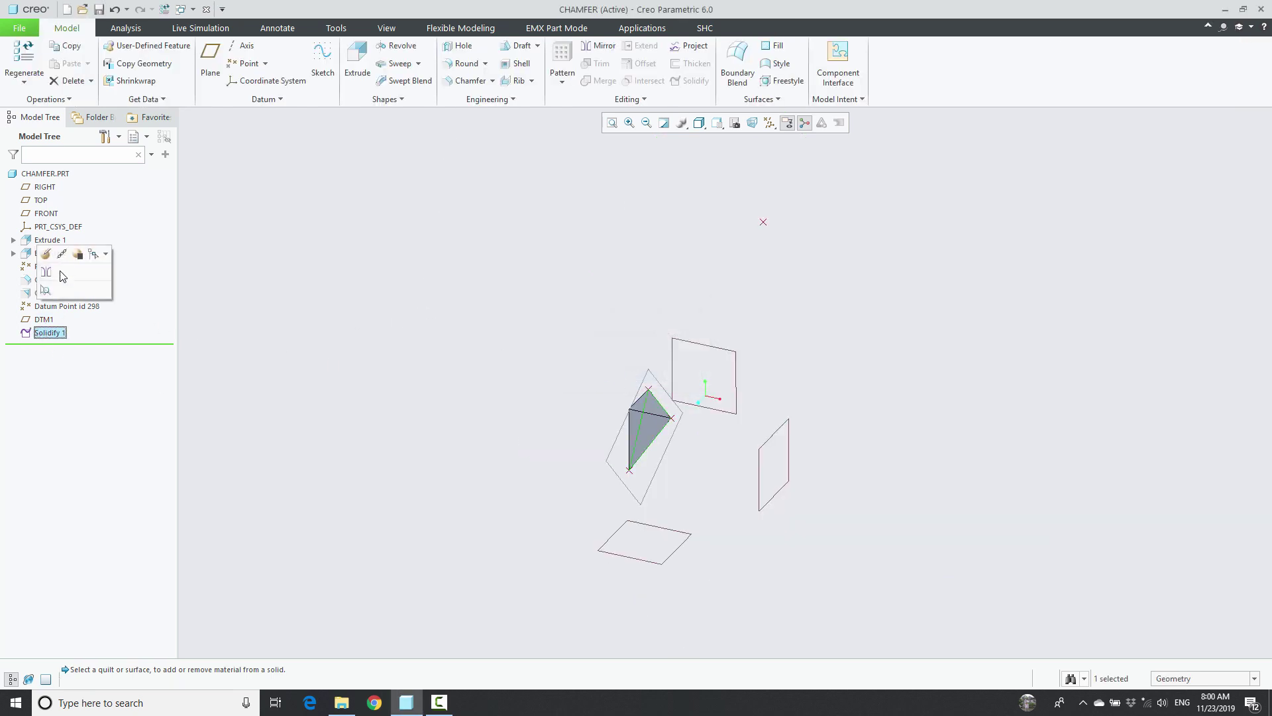
- Redefine Solidify 1 with flipped direction so only the front-left corner wedge beyond DTM1 is removed
click(56, 252)
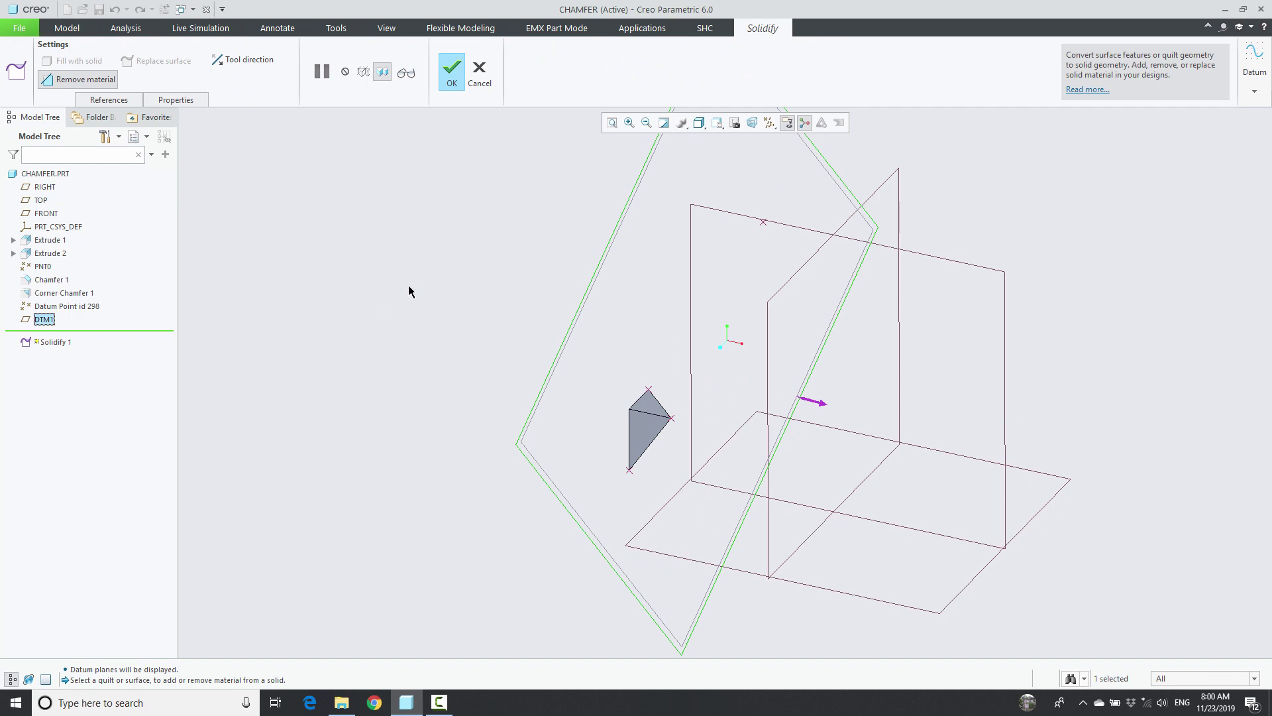
click(823, 411)
click(452, 73)
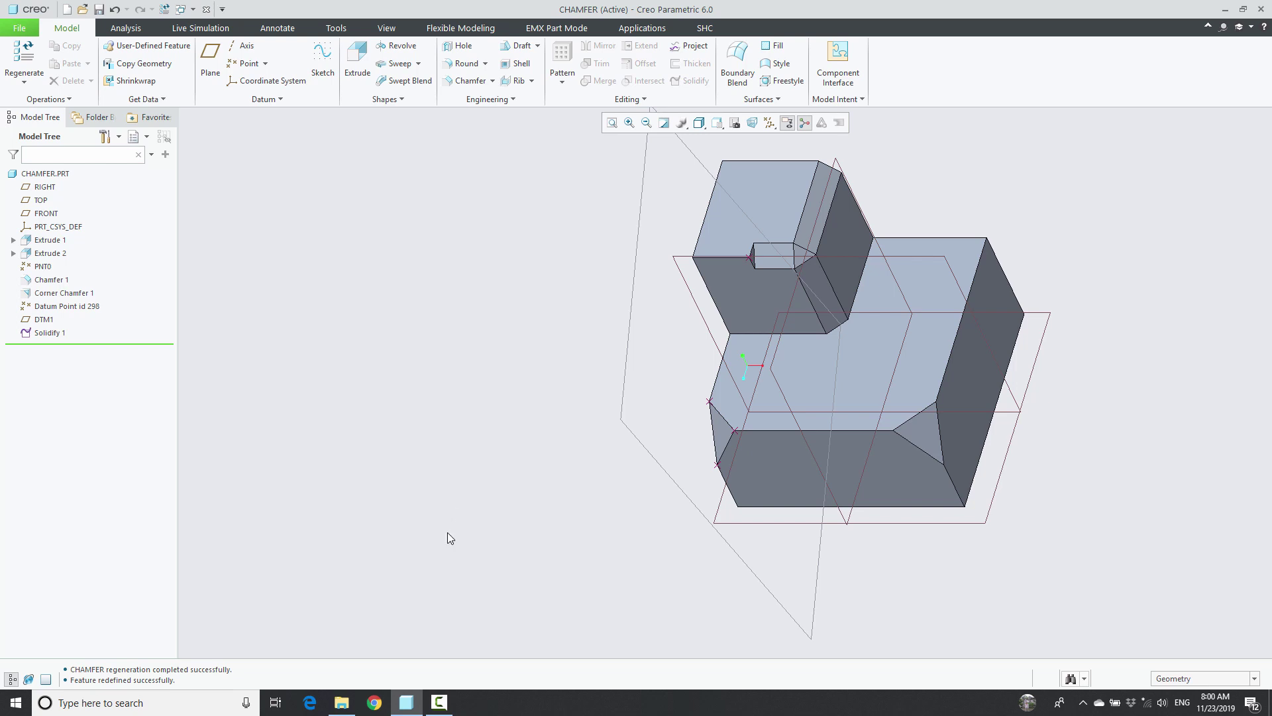
scroll(517, 519, up, 2)
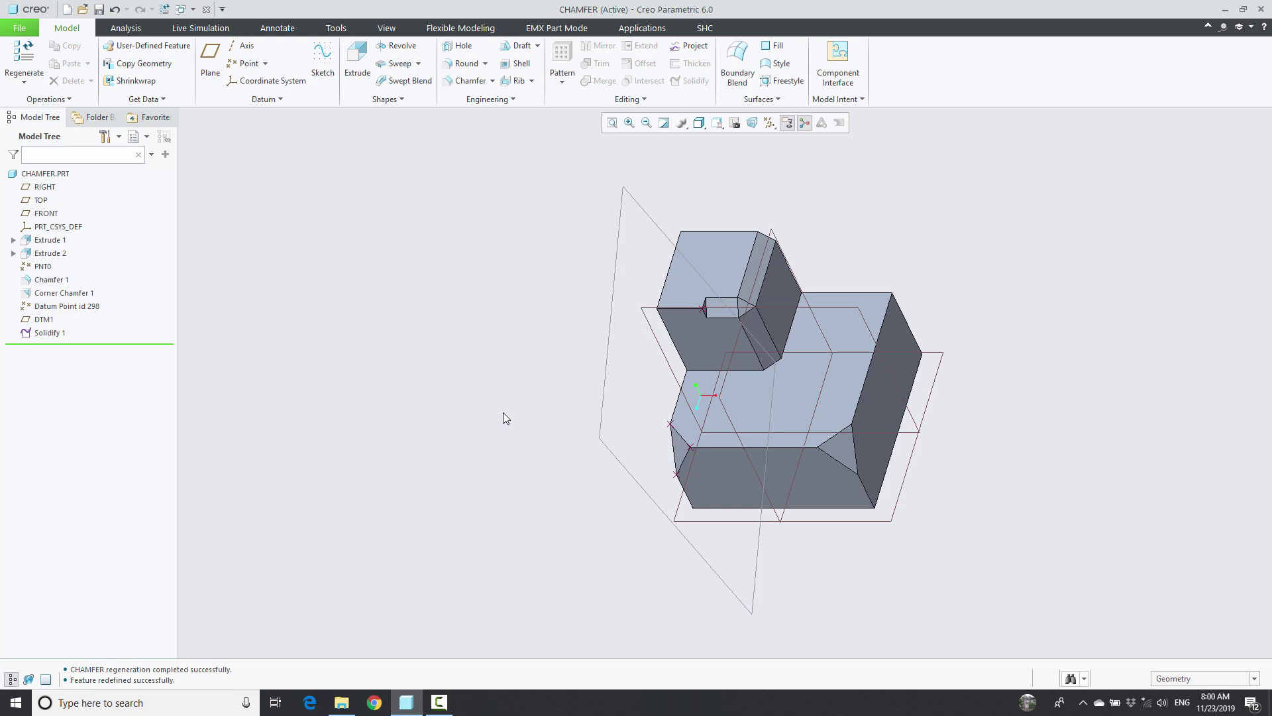
scroll(918, 309, down, 2)
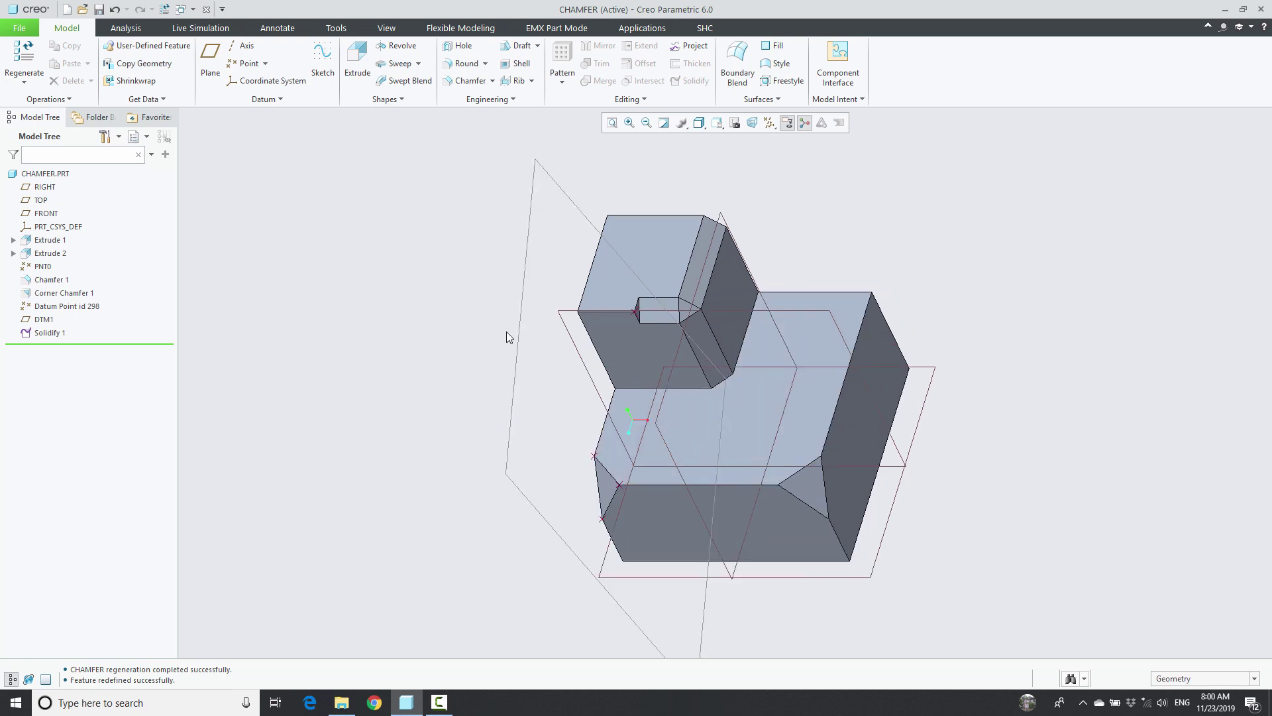